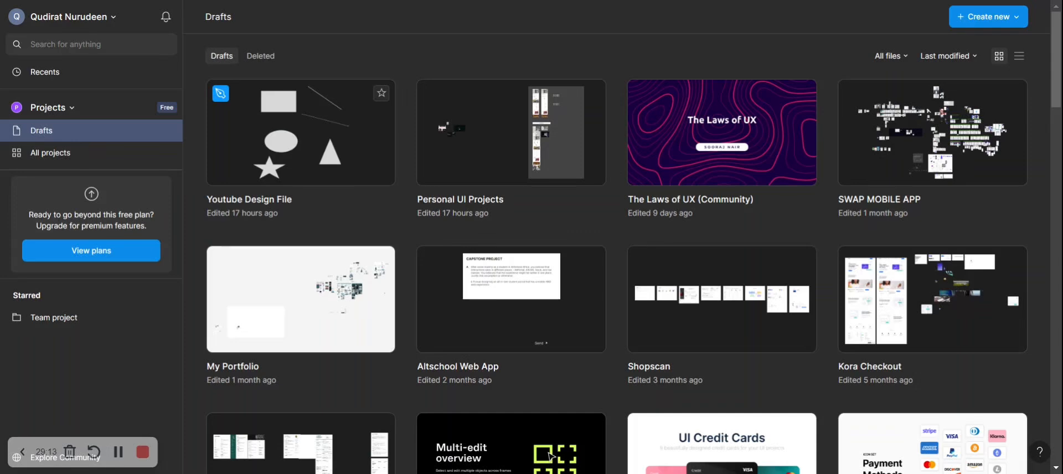
- Open the Youtube Design File from the drafts and look over the shapes on its canvas
left_click(338, 153)
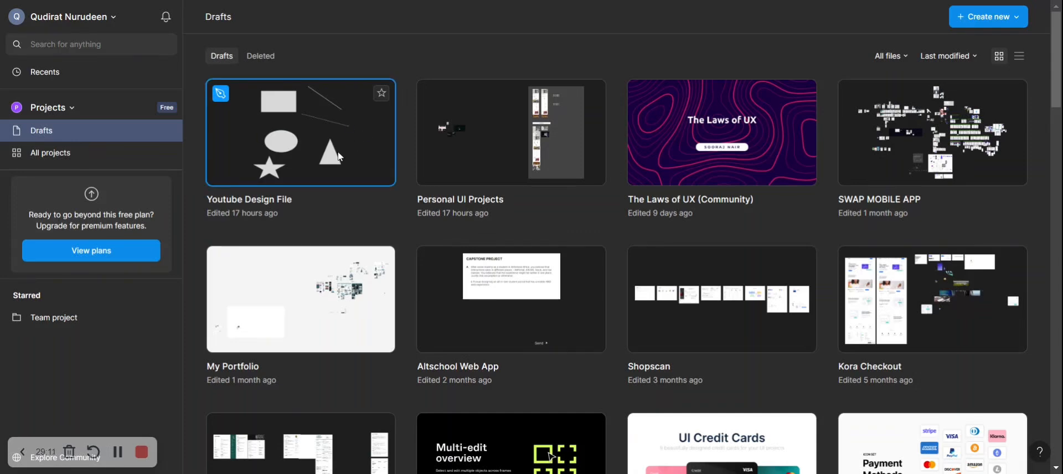
double_click(339, 157)
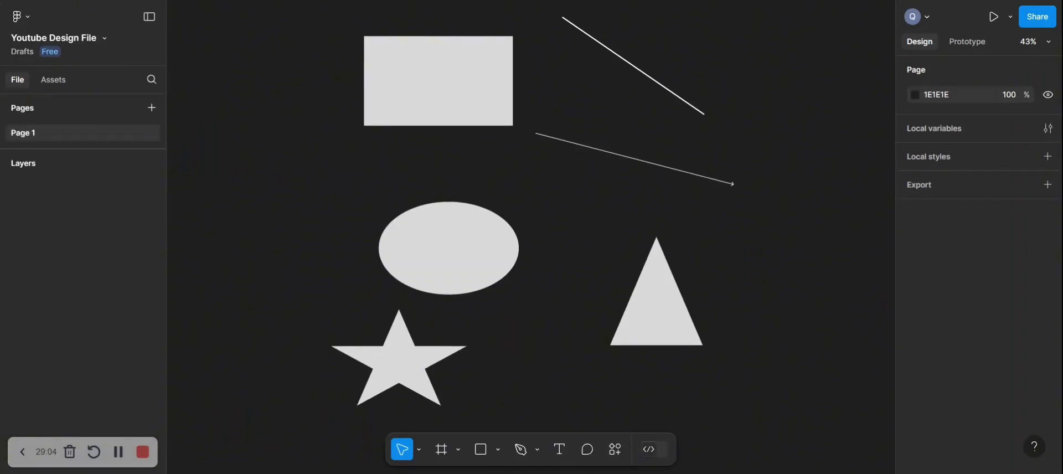
scroll(361, 219, "down", 10)
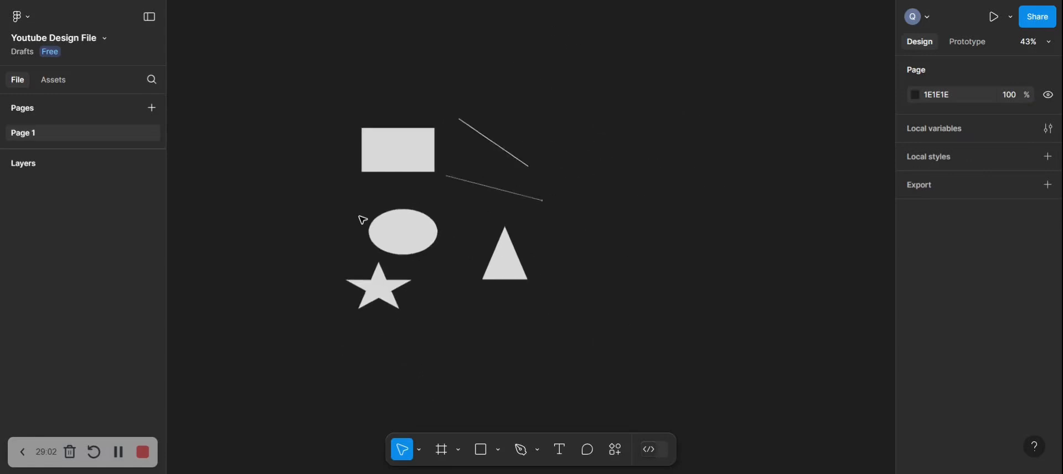
scroll(420, 221, "up", 10)
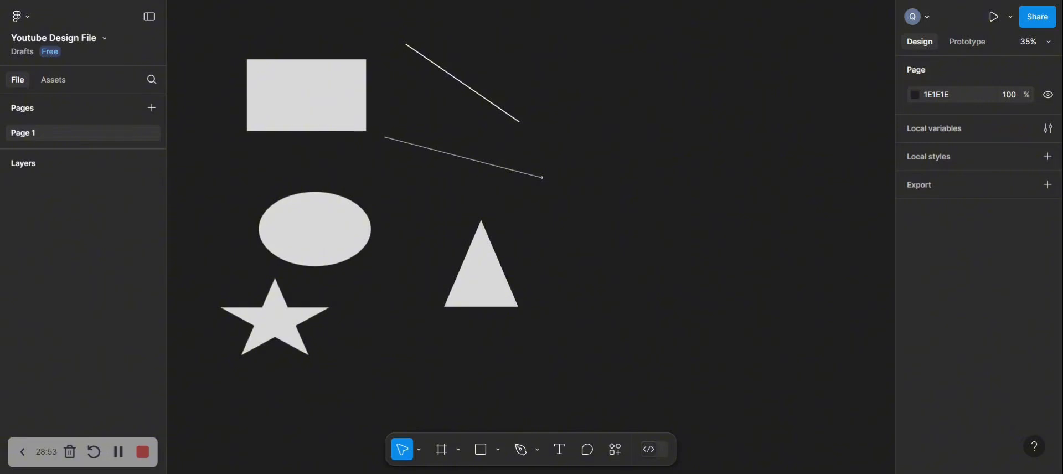
scroll(281, 247, "down", 8)
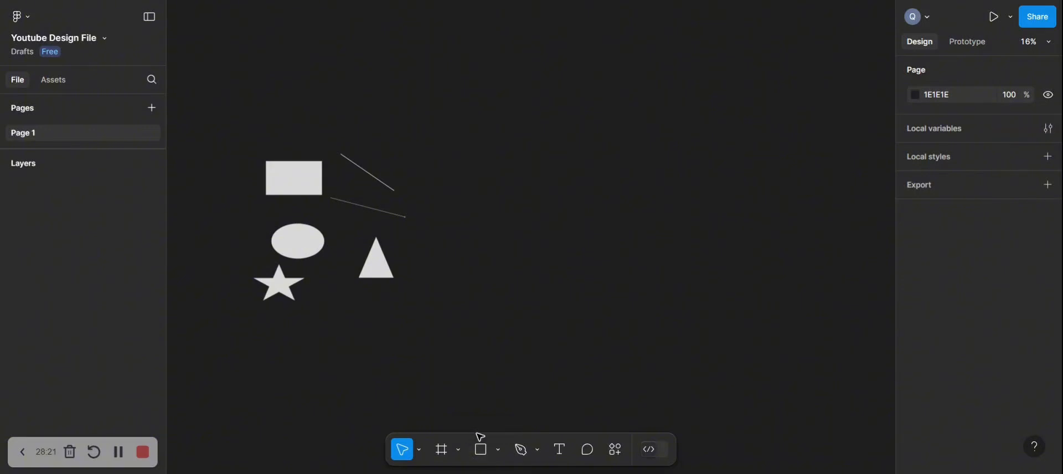
- Draw a rectangle about 247 × 215 in the empty canvas area to the right of the existing shapes
left_click(500, 450)
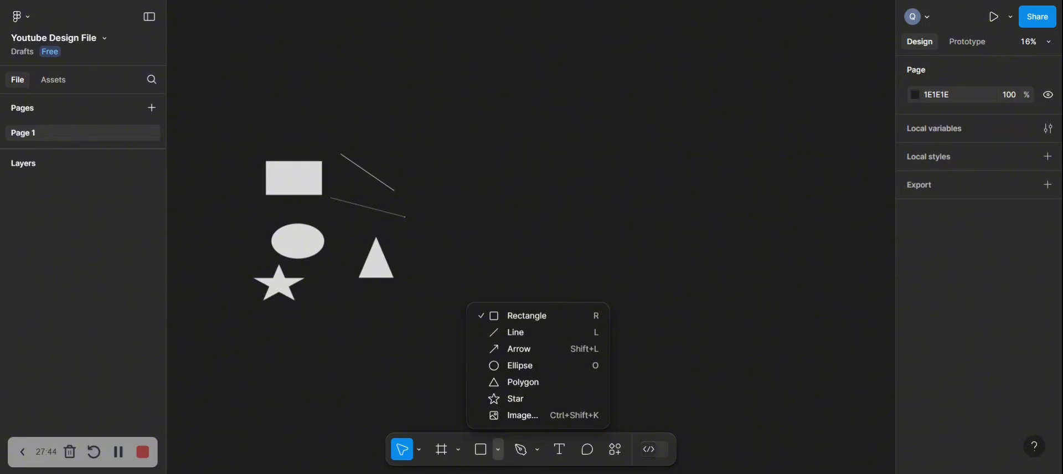
left_click(579, 238)
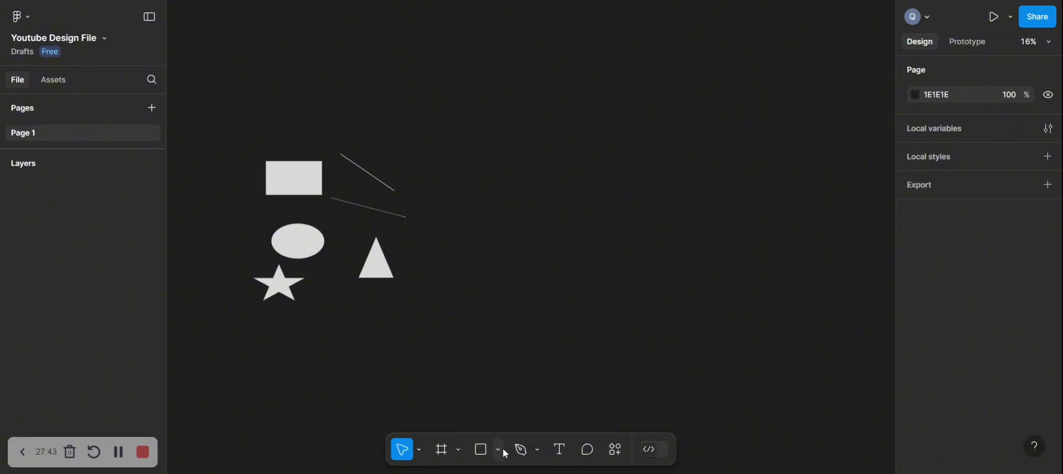
left_click(503, 452)
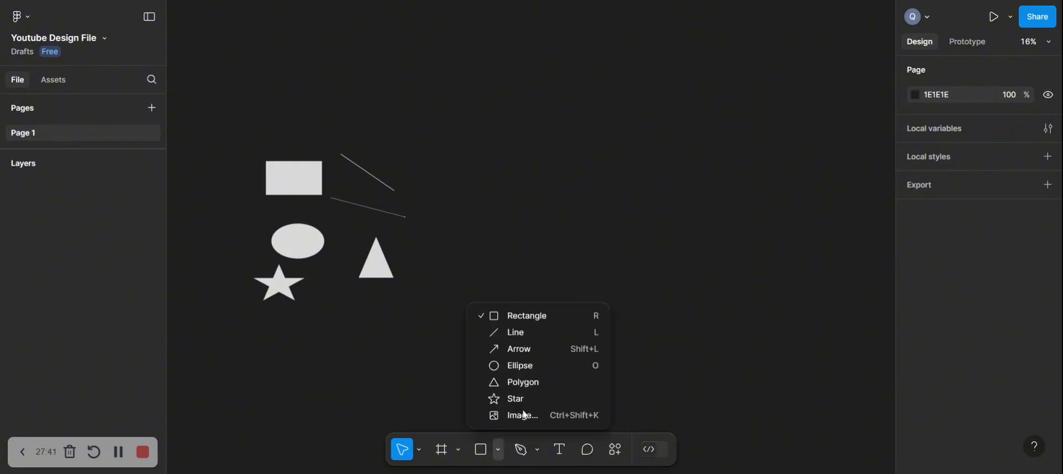
left_click(533, 321)
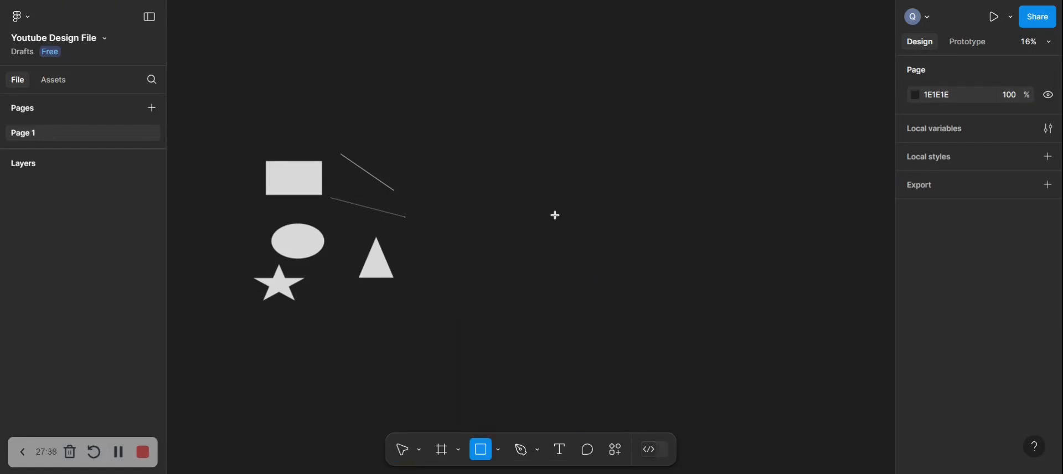
scroll(566, 204, "up", 5)
scroll(567, 204, "up", 4)
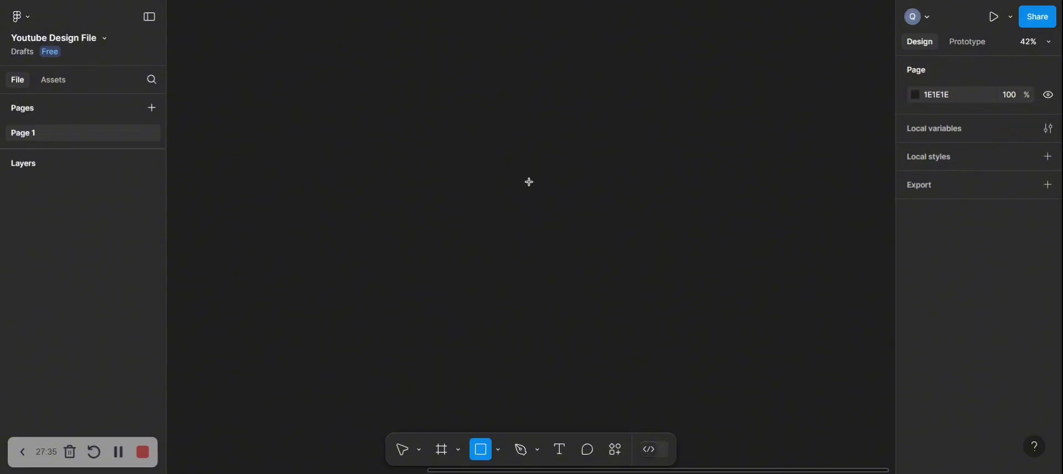
left_click_drag(500, 169, 572, 233)
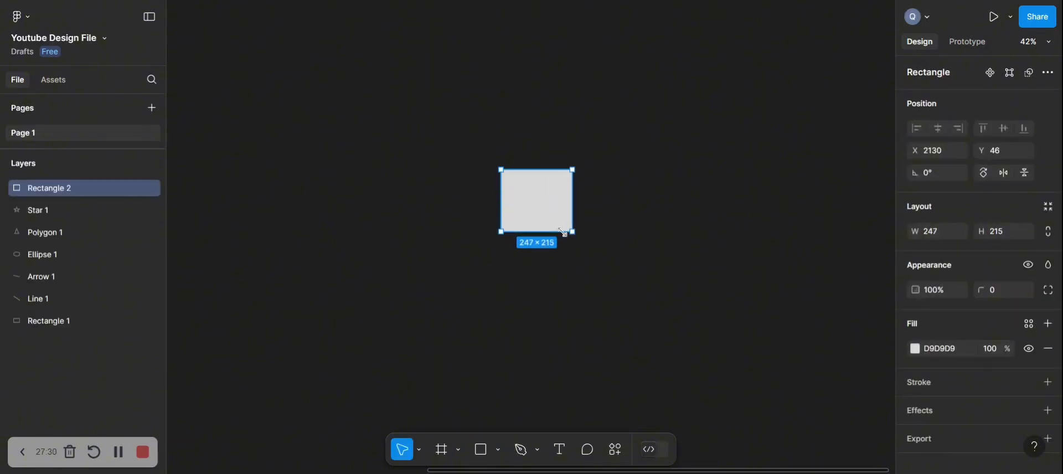
left_click(629, 234)
left_click(555, 211)
- Draw a diagonal line about 404 long, sloping down to the right, beside the new rectangle
left_click(499, 454)
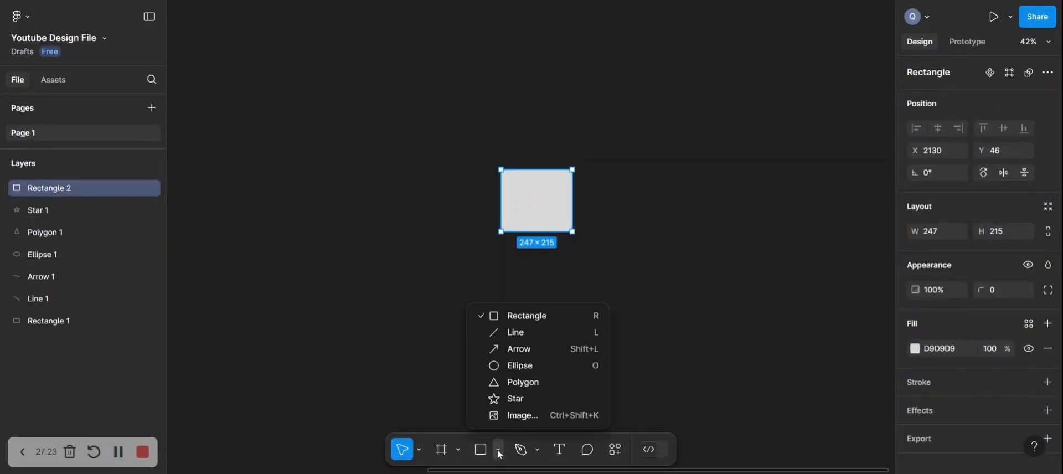
left_click(524, 334)
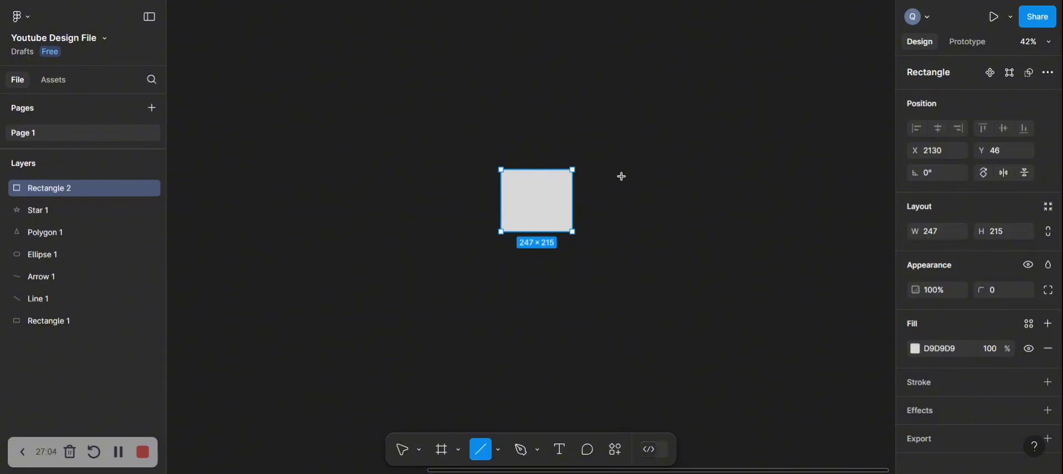
left_click_drag(623, 171, 699, 258)
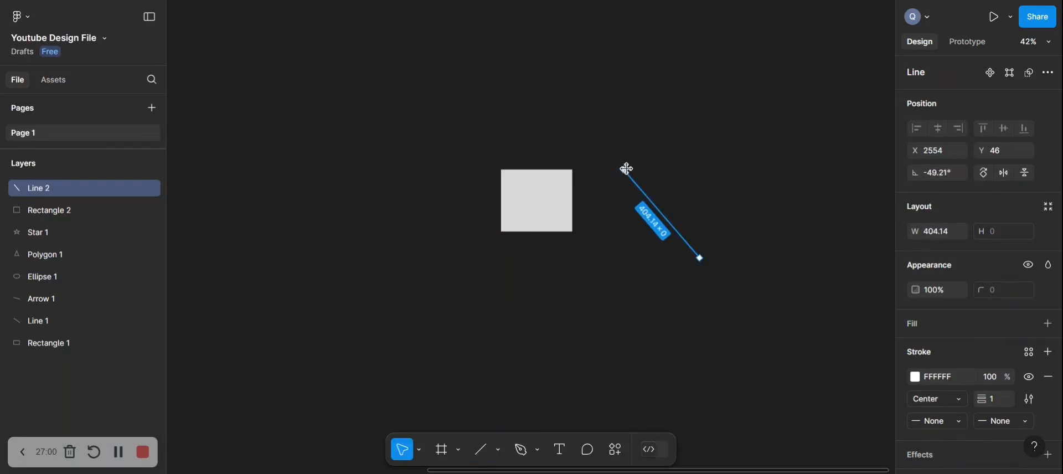
left_click(651, 294)
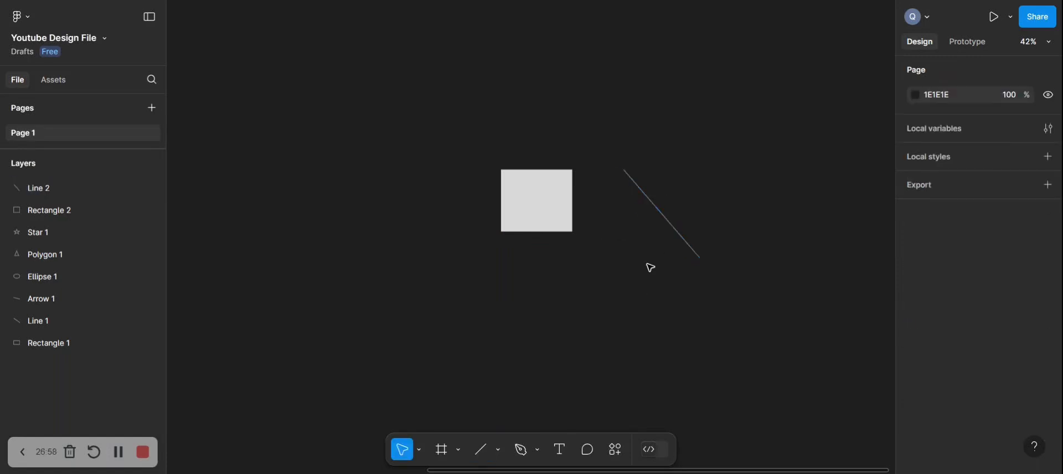
left_click(673, 227)
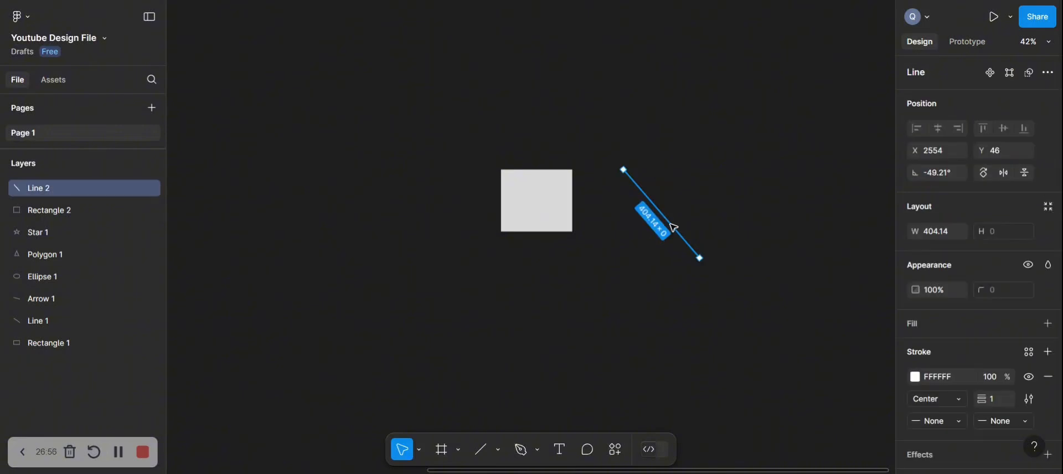
scroll(680, 227, "up", 5)
left_click(712, 196)
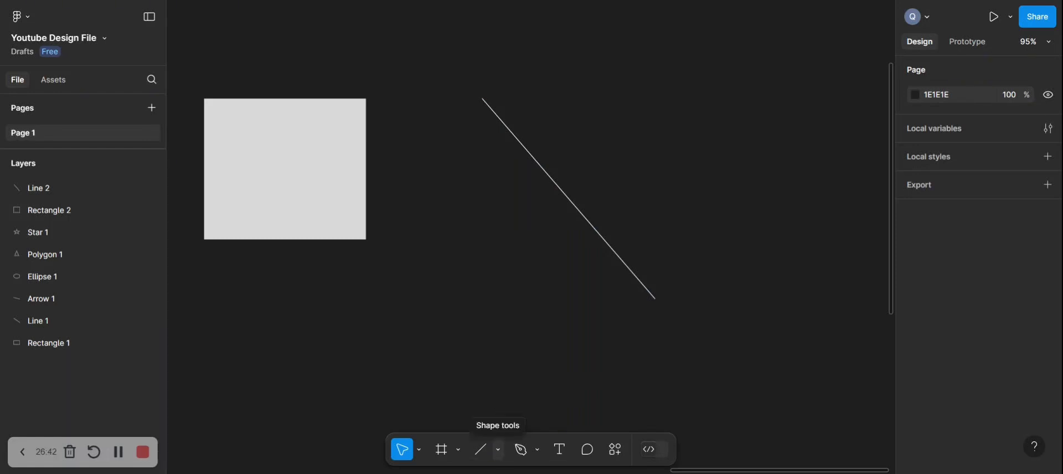
- Draw a diagonal arrow about 283 long, pointing down to the right, between the new rectangle and the line
left_click(498, 449)
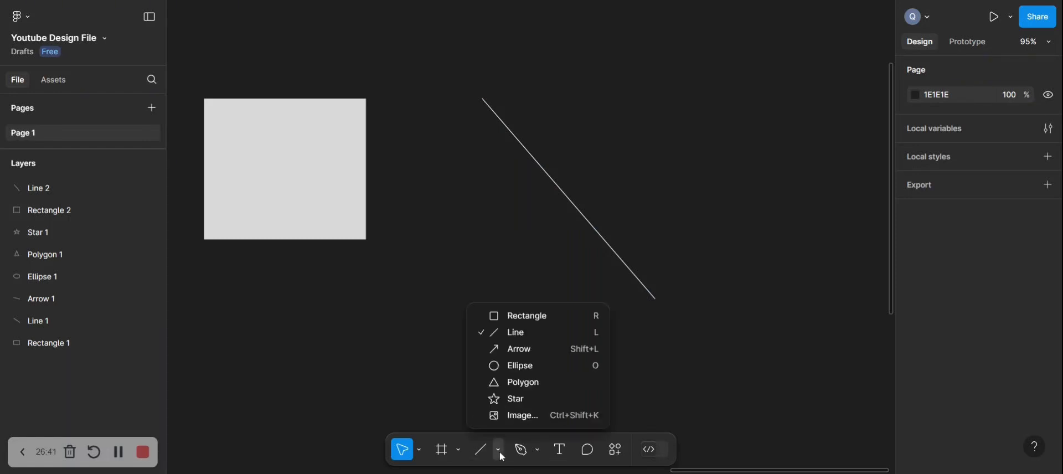
left_click(520, 349)
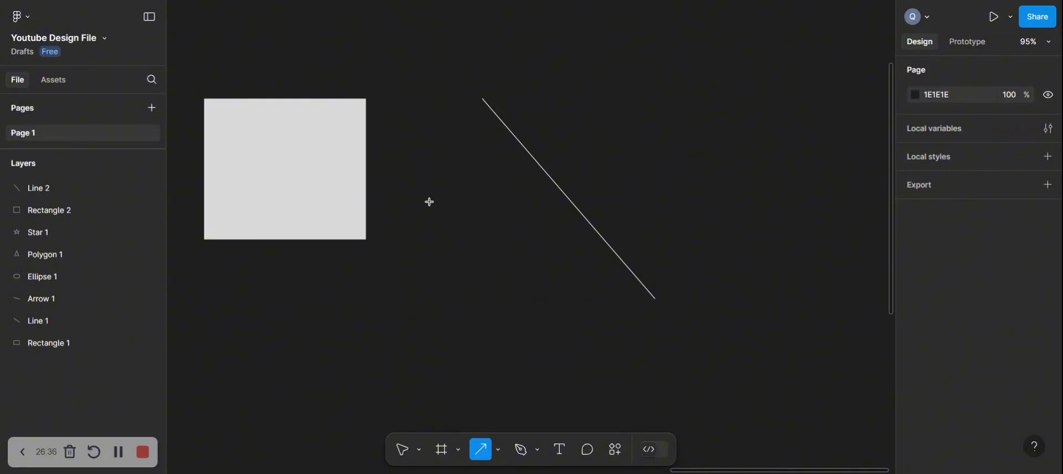
left_click_drag(429, 199, 546, 336)
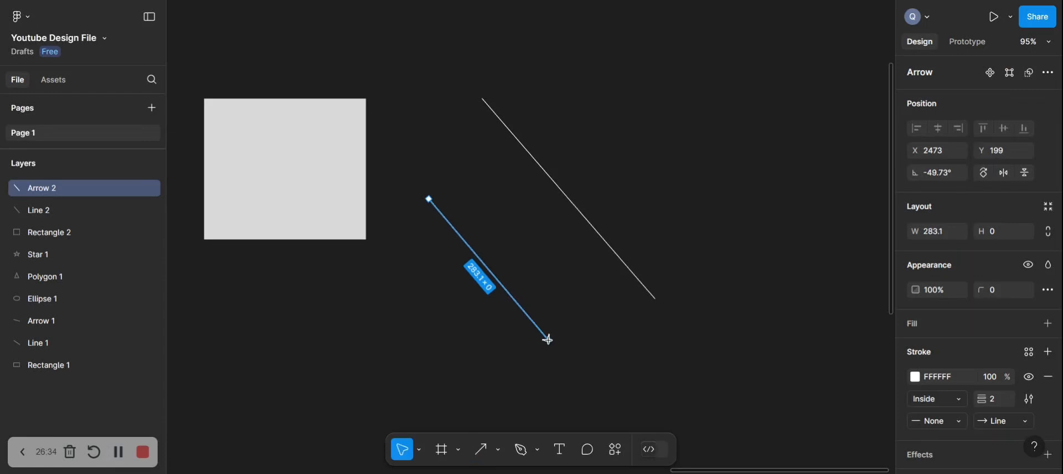
left_click(661, 359)
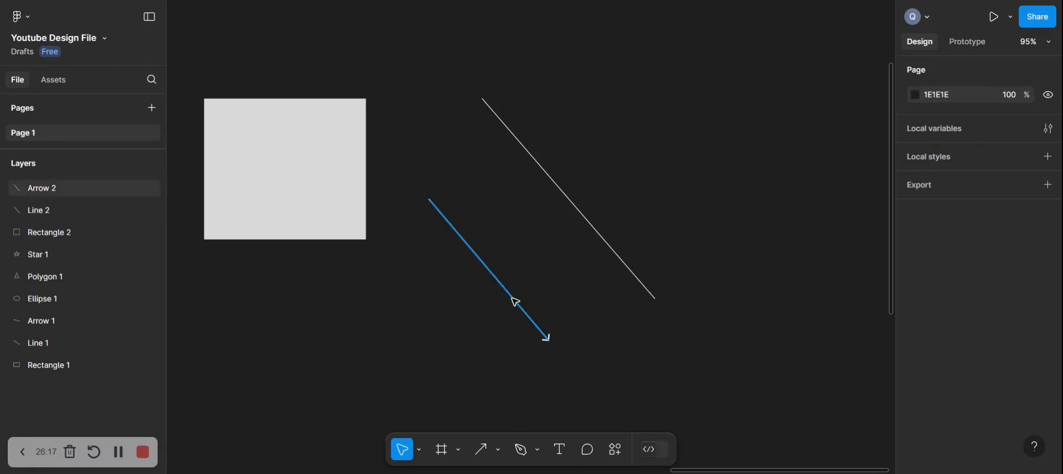
left_click(547, 340)
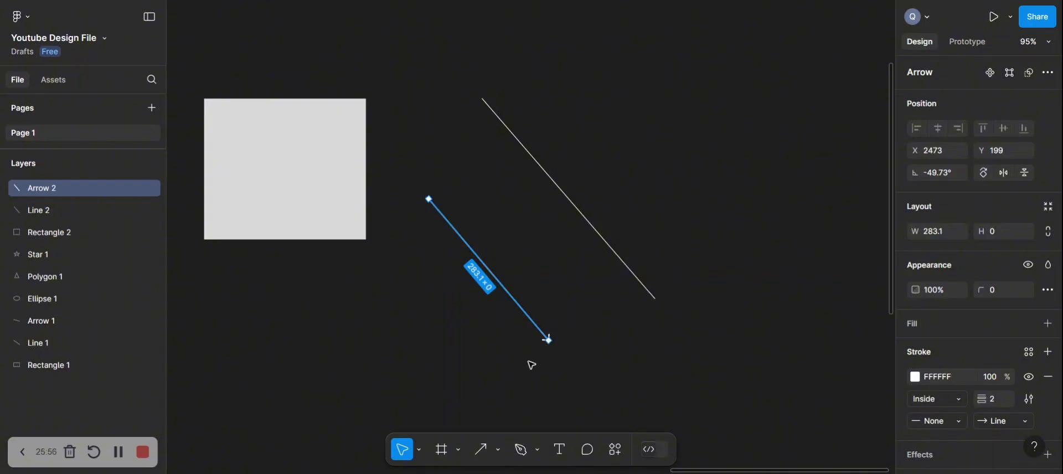
scroll(531, 365, "down", 3)
scroll(498, 343, "up", 3)
scroll(499, 343, "left", 2)
left_click(489, 308)
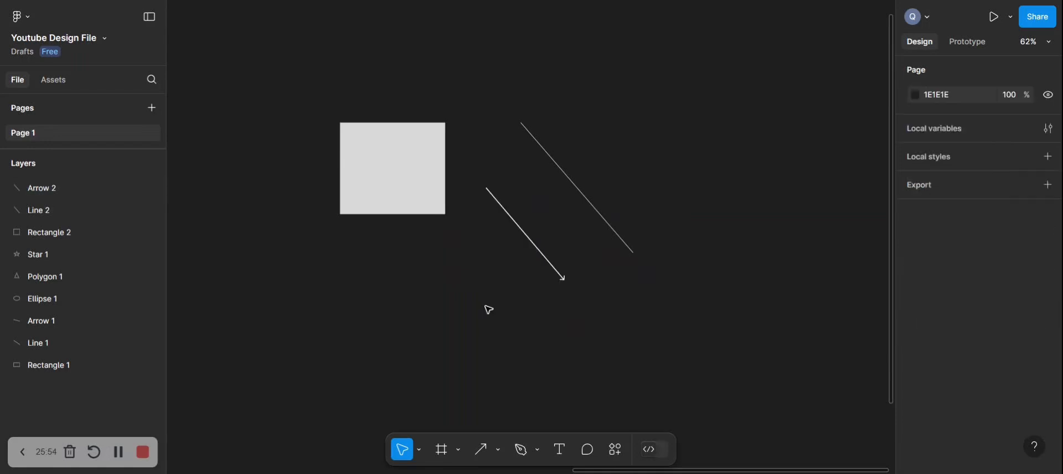
- Draw an ellipse, then reposition and resize it to about 216 × 187 below the new rectangle
left_click(499, 449)
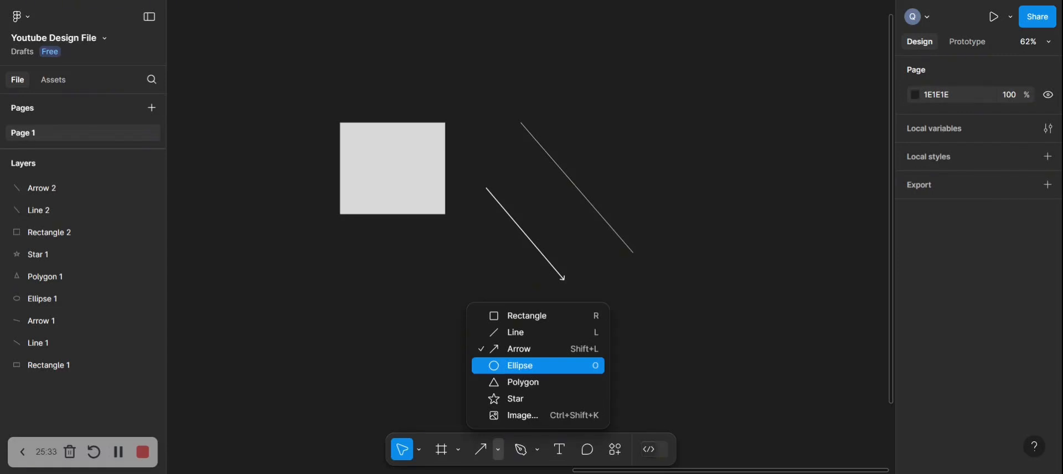
left_click(537, 366)
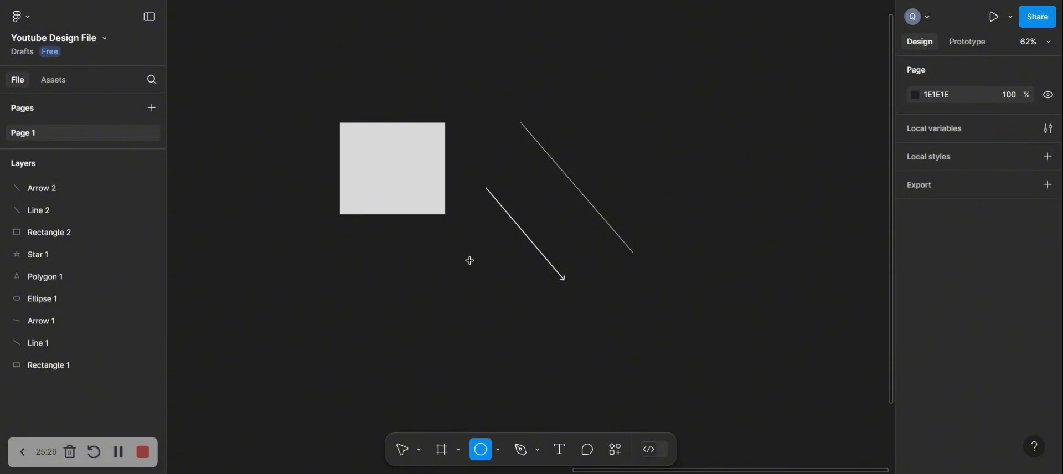
left_click_drag(445, 253, 520, 332)
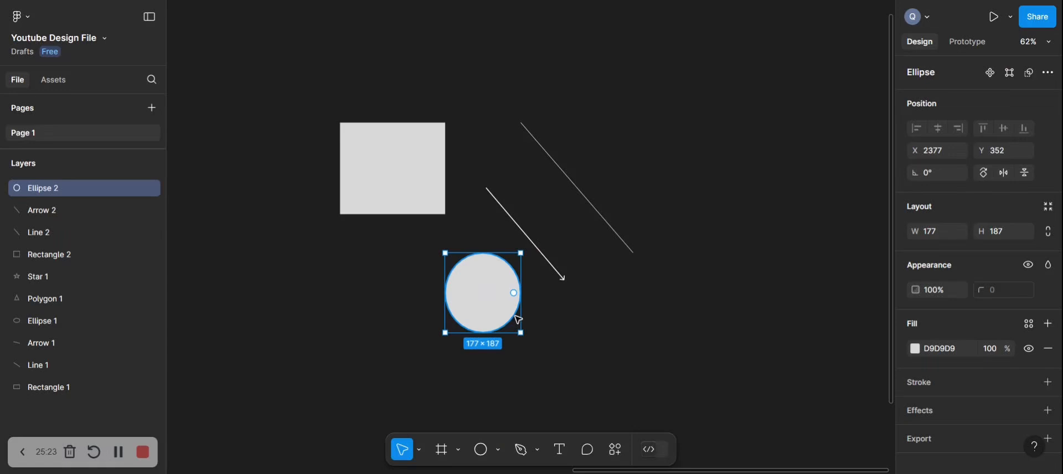
left_click_drag(518, 320, 462, 300)
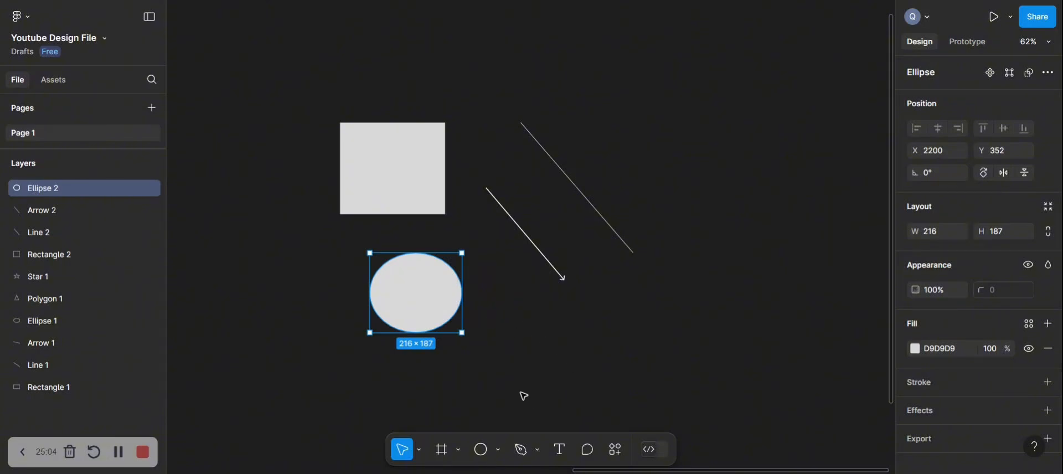
left_click(518, 368)
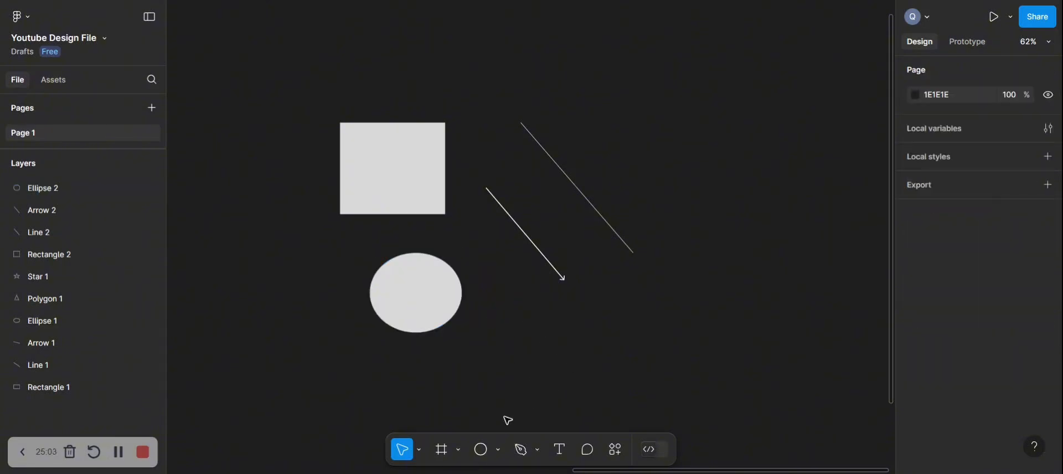
- Draw a three-sided polygon about 318 × 398 to the right of the diagonal line
left_click(502, 449)
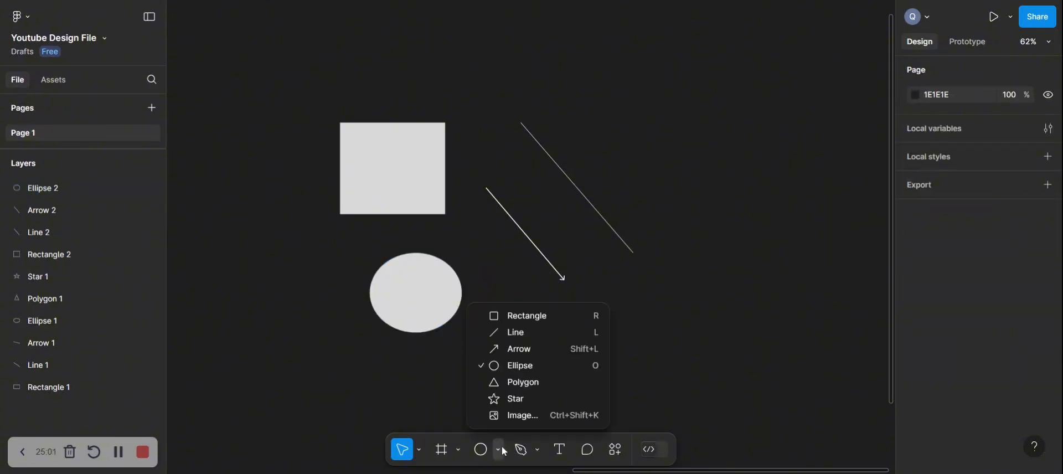
left_click(541, 383)
left_click(541, 382)
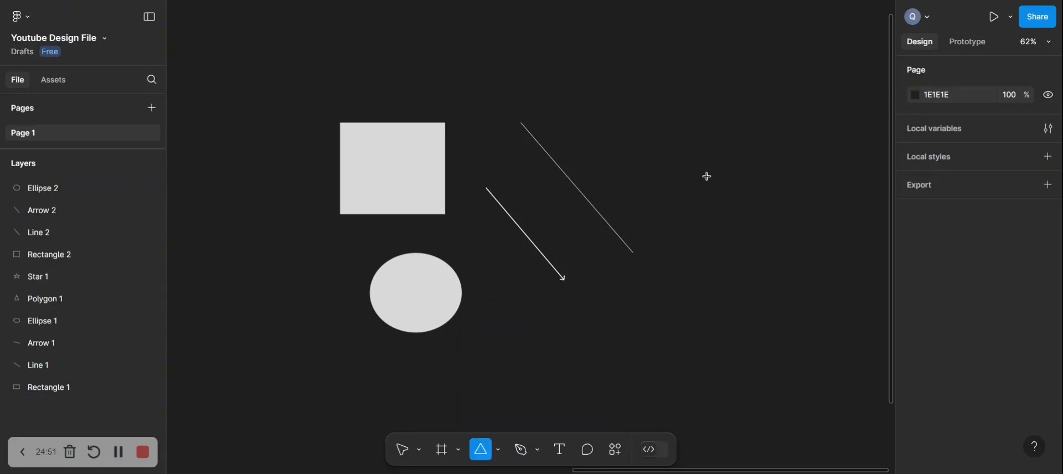
mouse_move(707, 176)
left_mouse_down()
mouse_move(751, 327)
mouse_move(802, 353)
mouse_move(843, 345)
left_mouse_up()
scroll(842, 345, "right", 2)
left_click(823, 264)
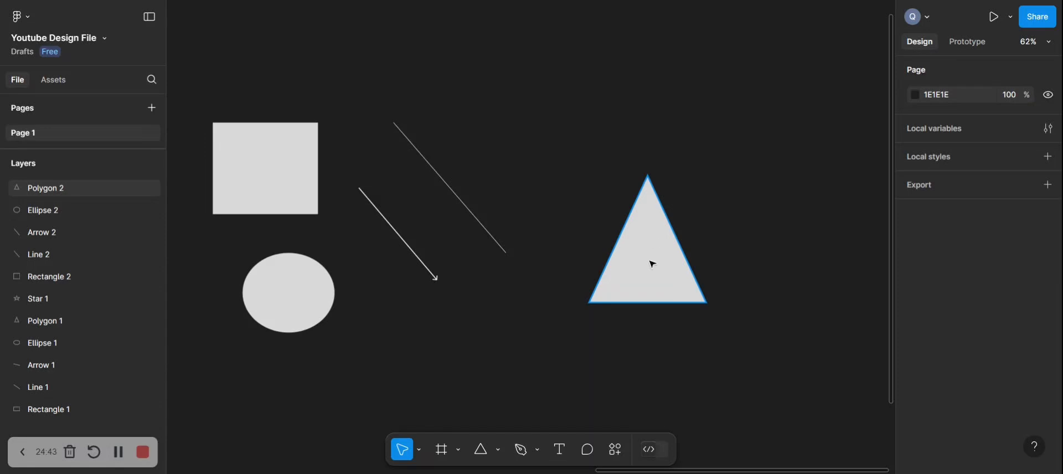
left_click(652, 264)
mouse_move(652, 264)
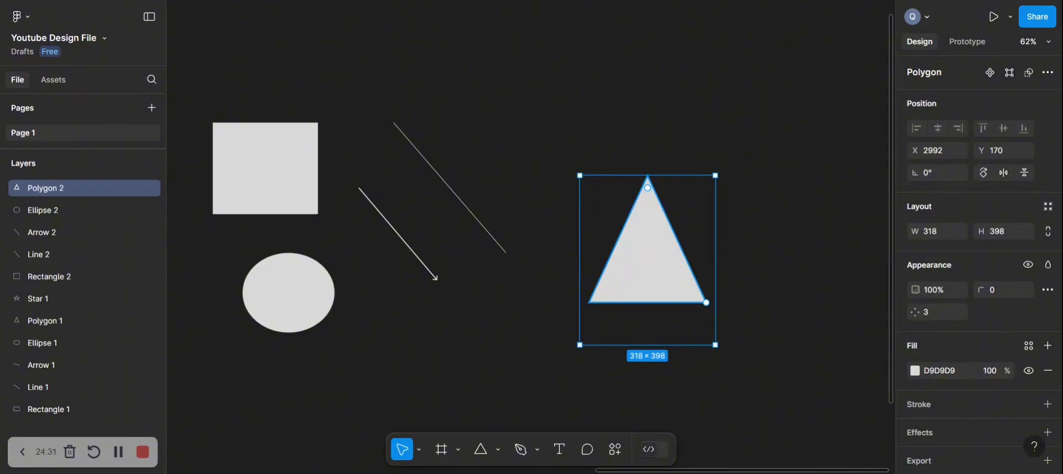
left_click(473, 351)
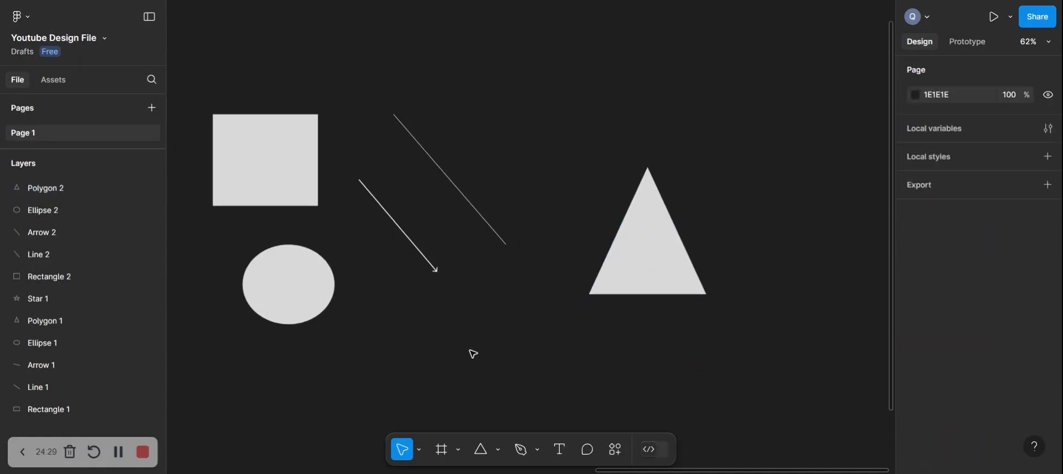
- Draw a five-pointed star below the diagonal line, between the ellipse and the triangle
scroll(482, 414, "down", 3)
left_click(499, 451)
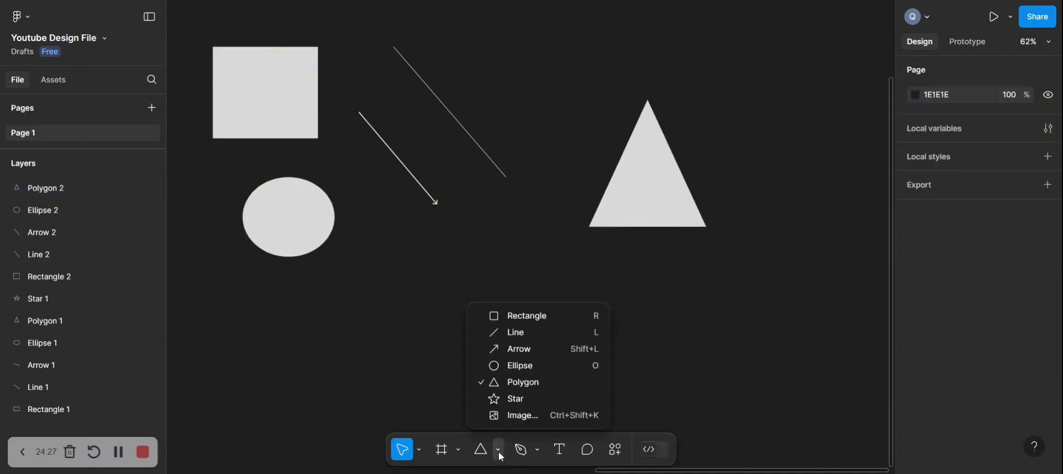
left_click(525, 400)
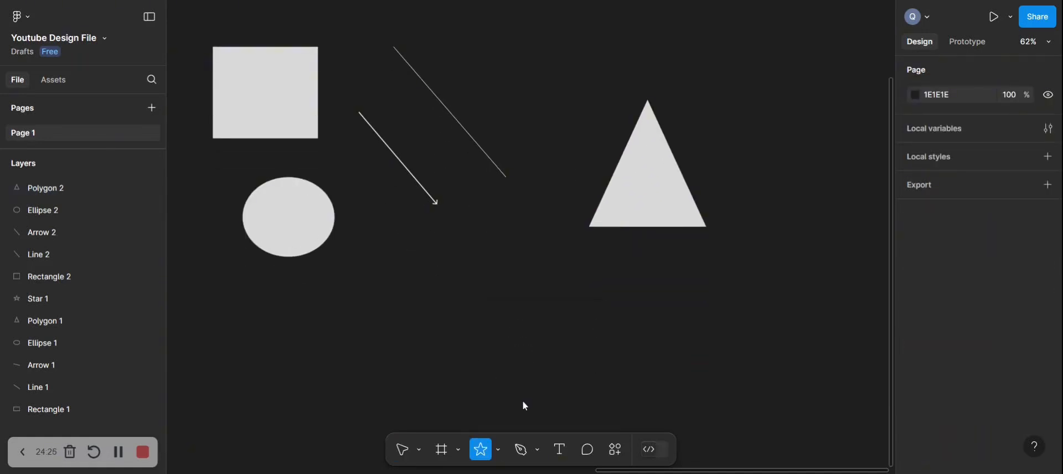
left_click_drag(475, 238, 594, 358)
left_click(398, 290)
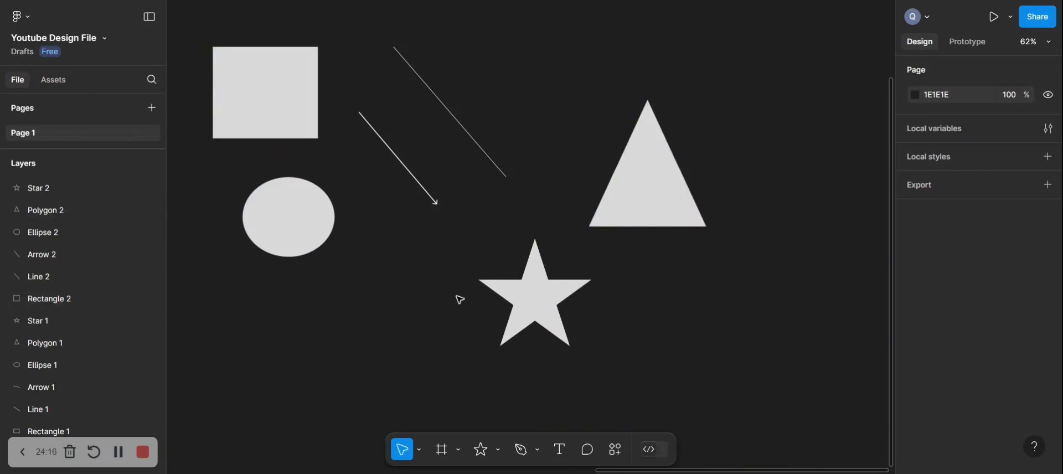
left_click(497, 452)
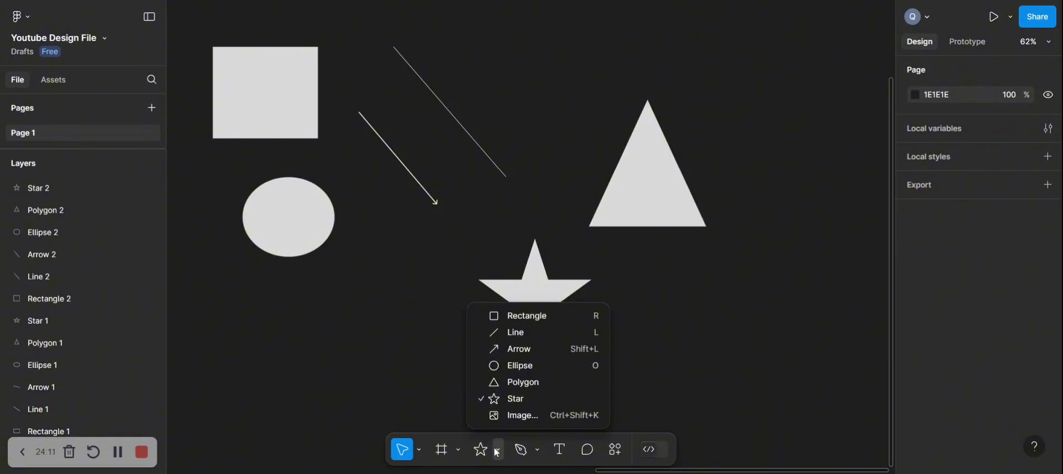
left_click(450, 385)
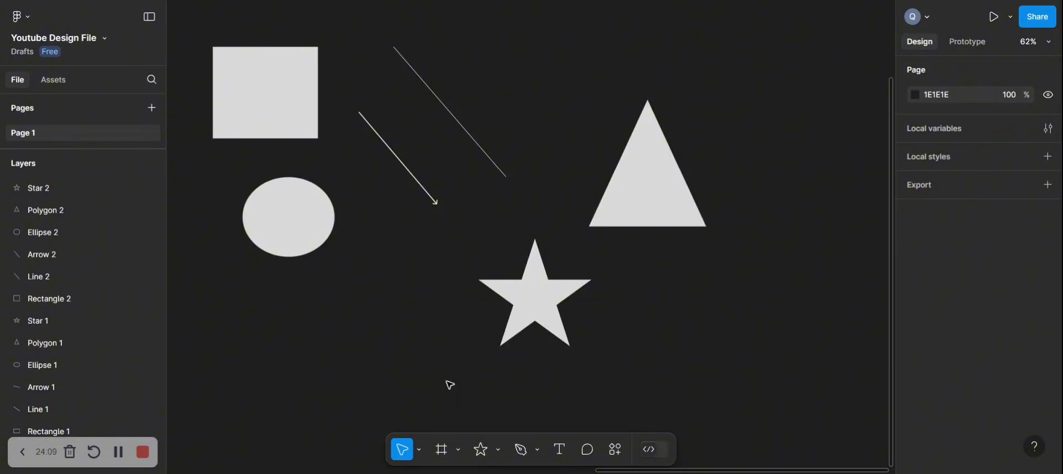
left_click(500, 453)
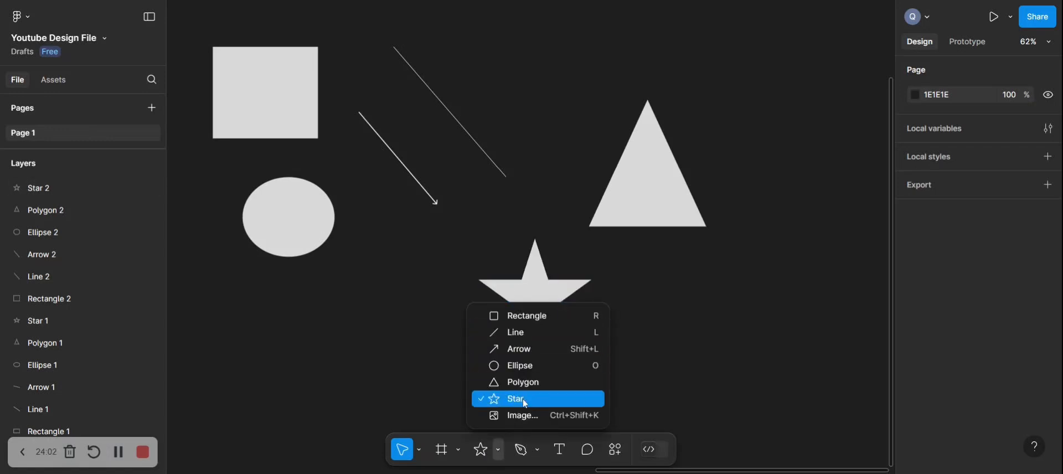
left_click(443, 379)
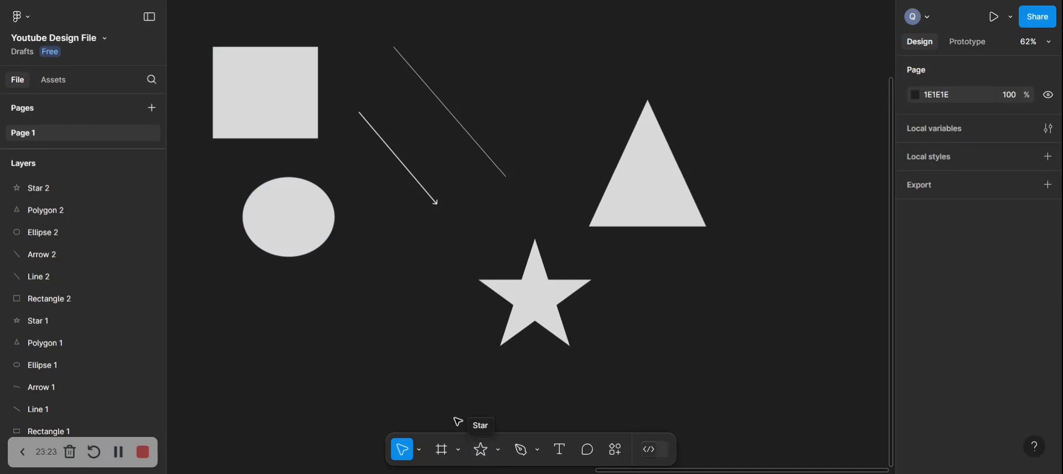
left_click(500, 451)
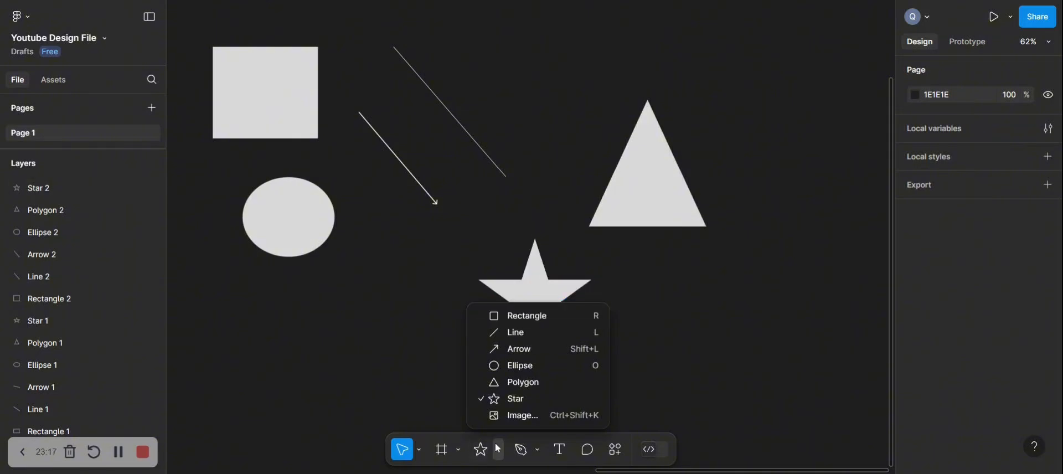
left_click(457, 377)
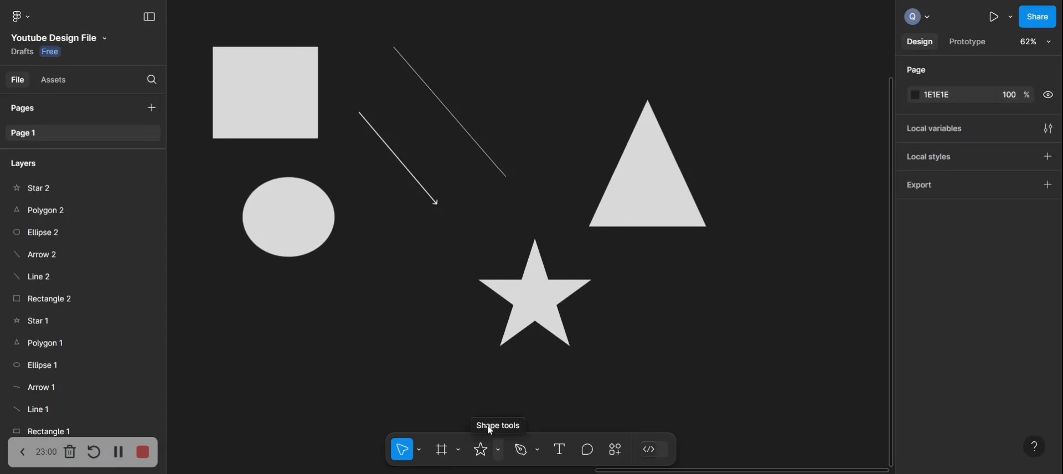
left_click(498, 452)
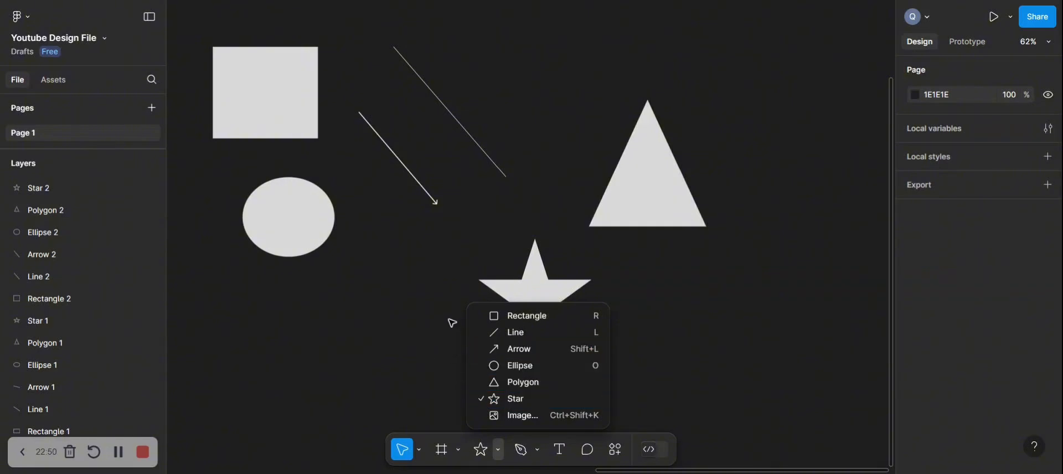
left_click(411, 270)
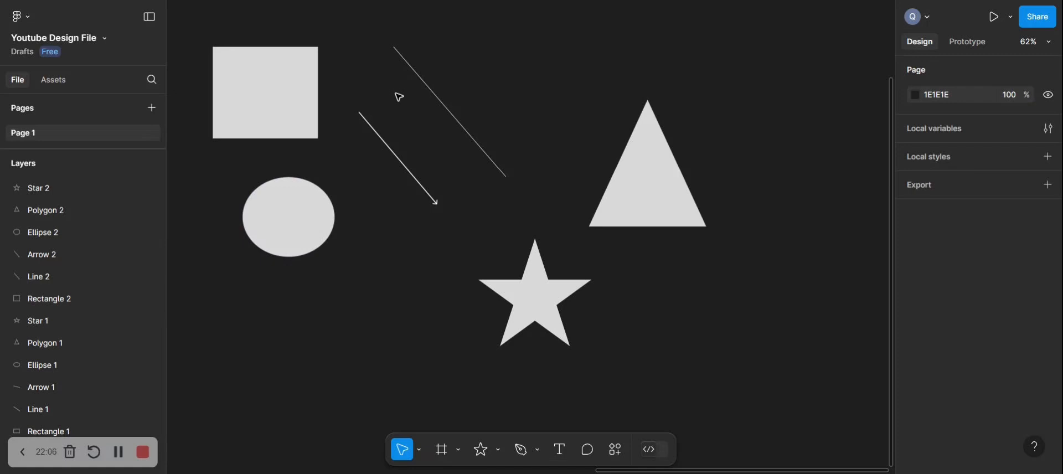
- Select the rectangle above the ellipse and examine its corner radius handles
scroll(401, 95, "left", 3)
scroll(399, 97, "up", 3)
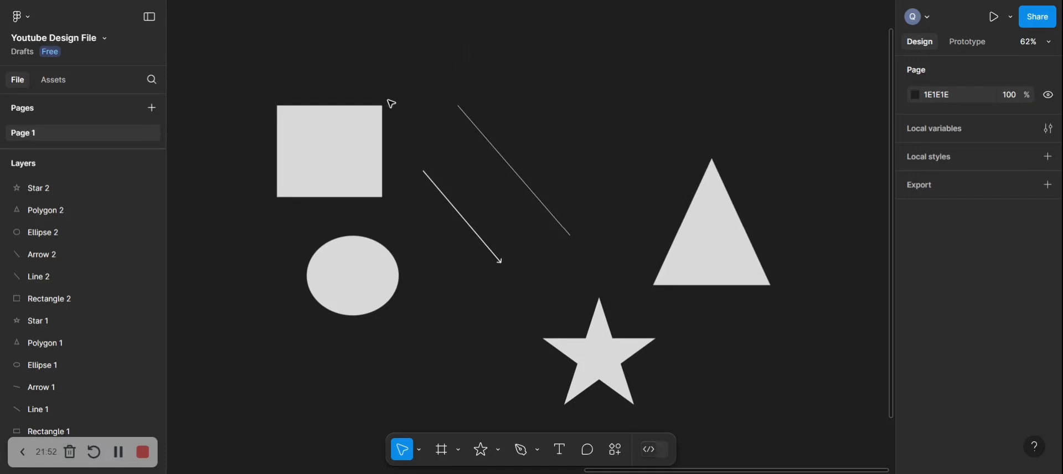
left_click(352, 137)
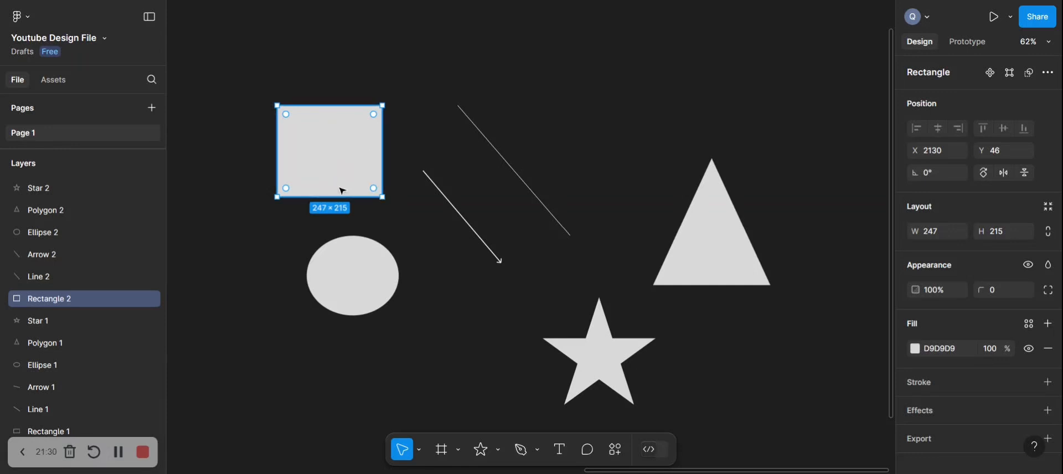
mouse_move(292, 119)
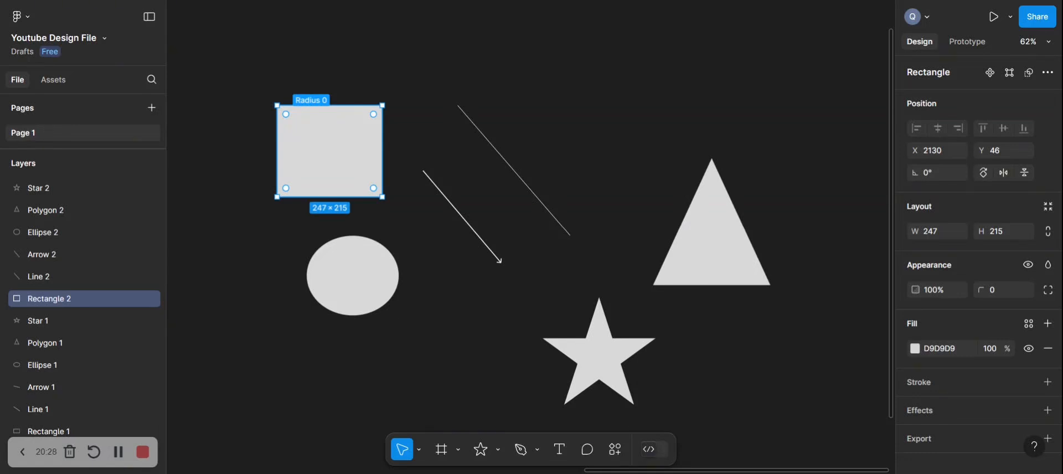
left_click_drag(287, 118, 265, 94)
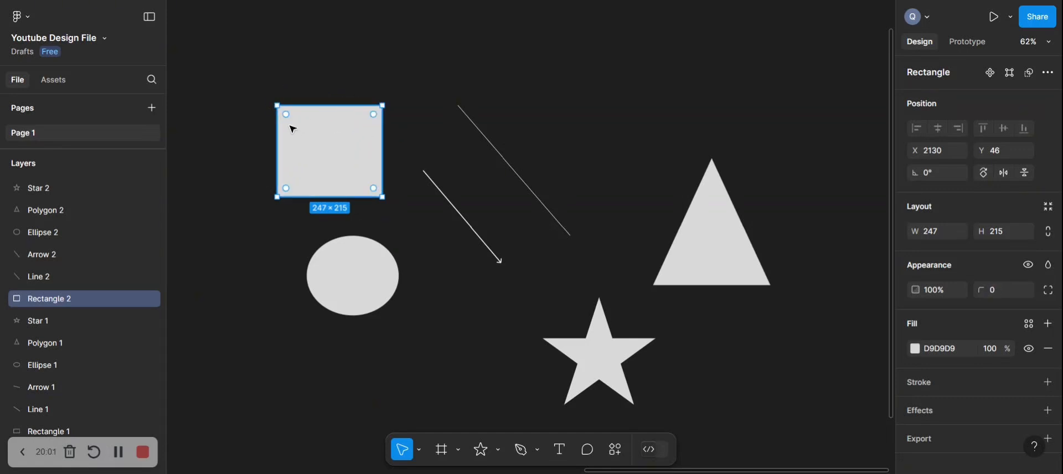
mouse_move(288, 117)
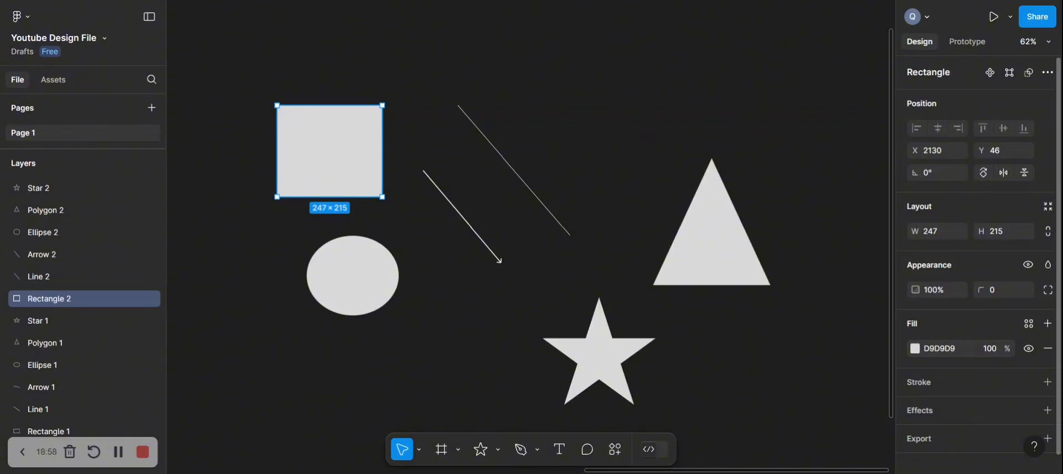
- Change the selected rectangle's fill to the solid blue 1A25C0
left_click(916, 352)
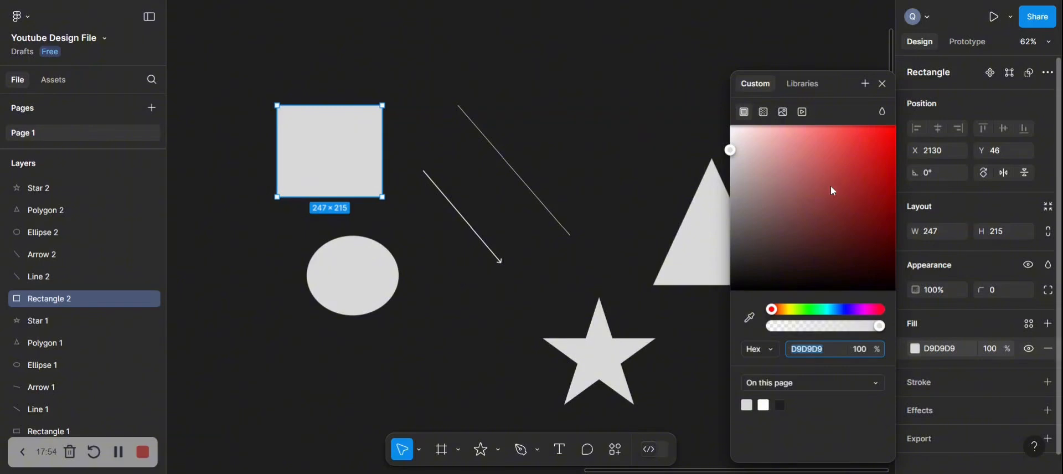
left_click(774, 311)
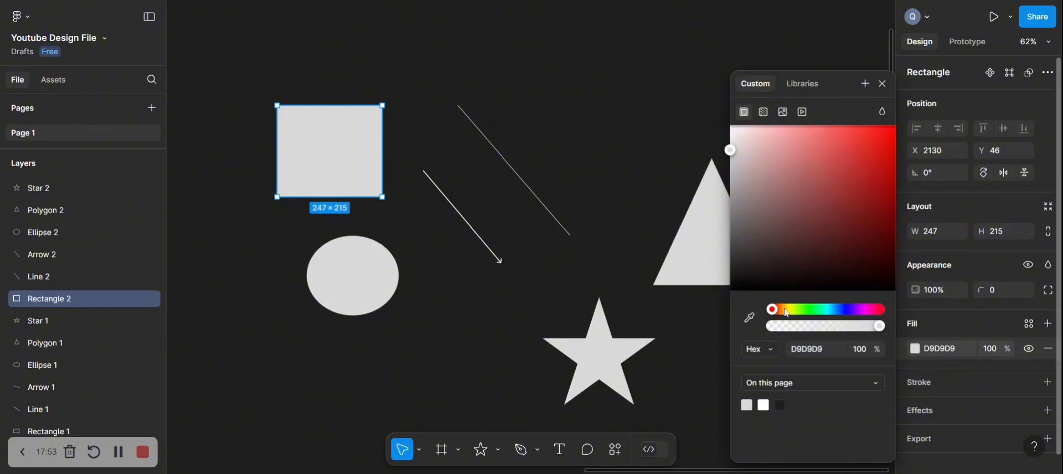
left_click_drag(820, 310, 846, 312)
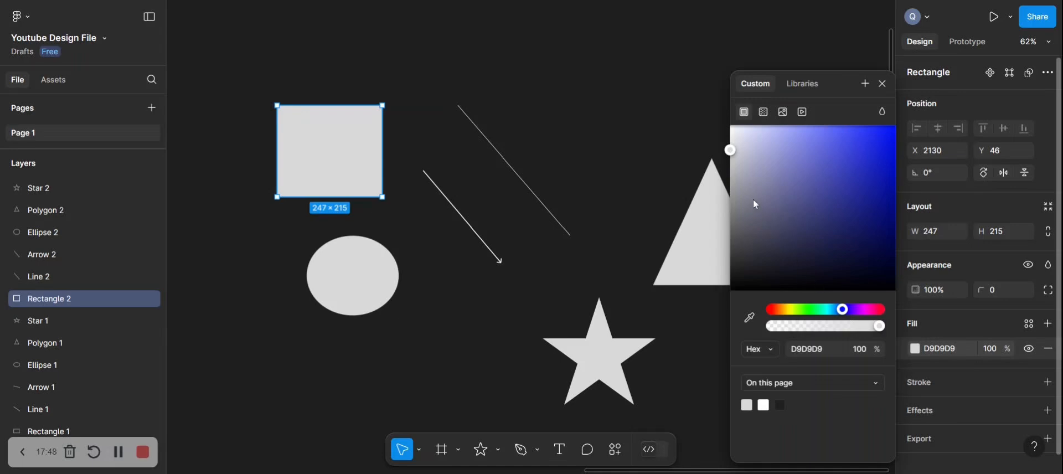
left_click_drag(729, 152, 874, 172)
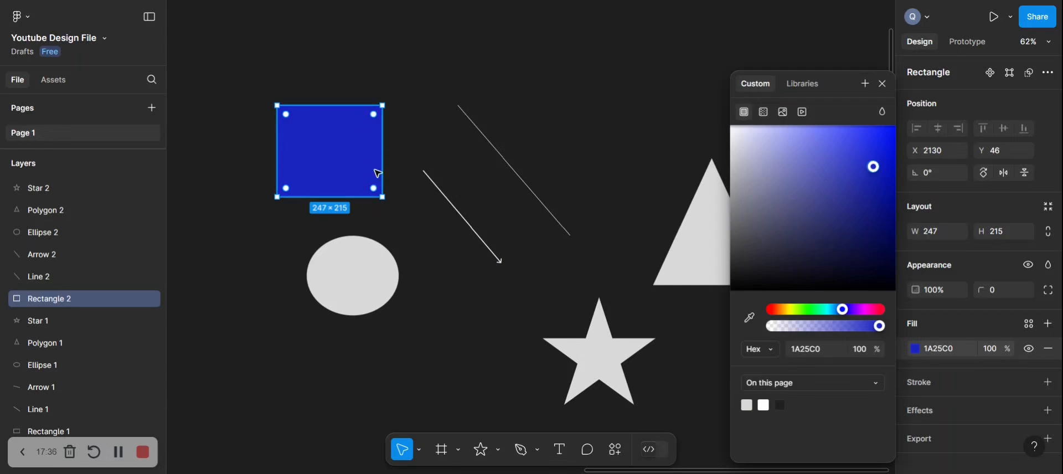
left_click(883, 84)
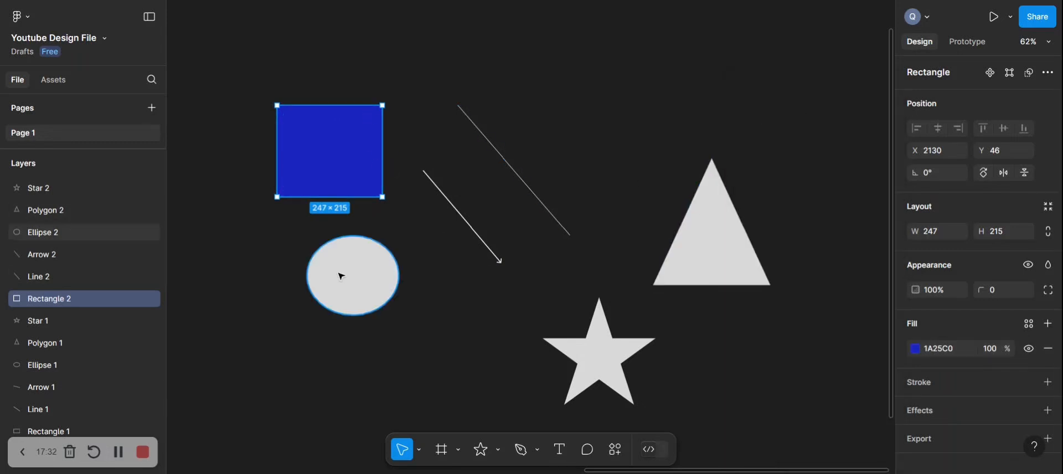
- Change the fill of the ellipse below the blue rectangle to yellow F8E66B
left_click(359, 285)
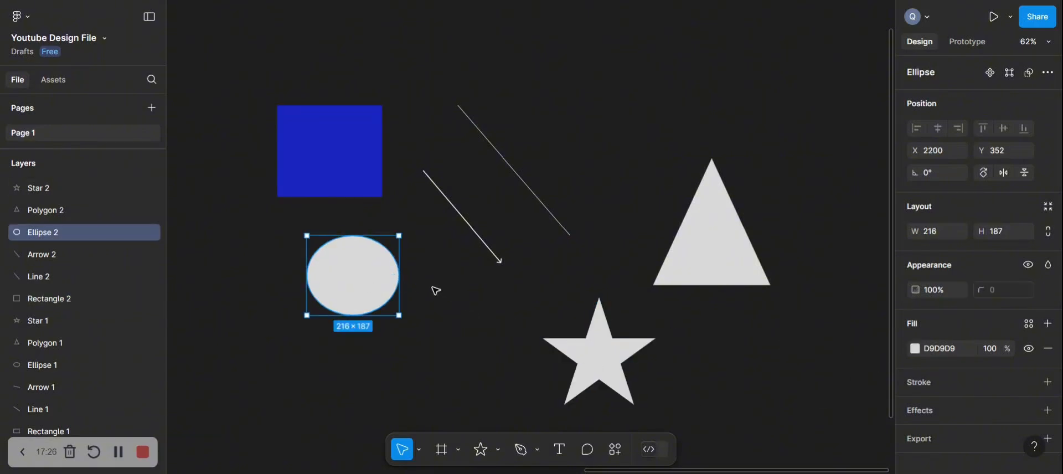
mouse_move(382, 270)
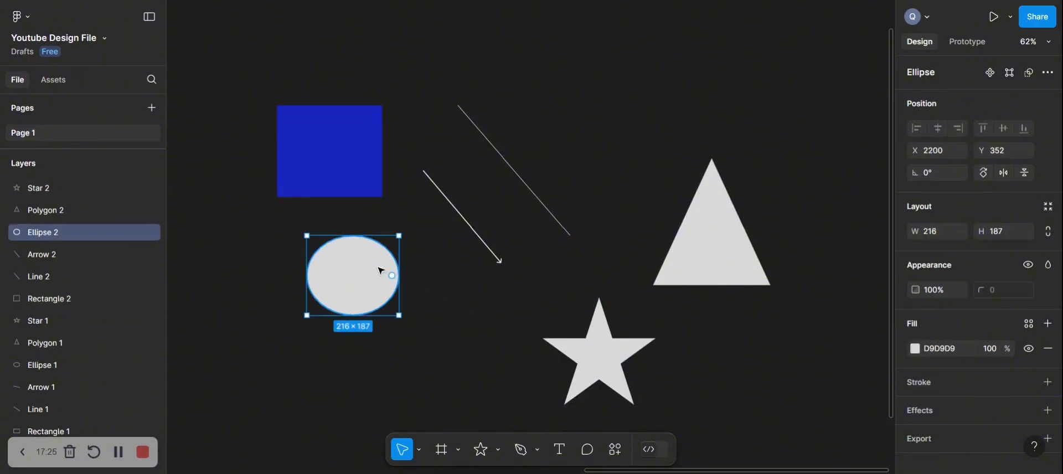
left_click(915, 348)
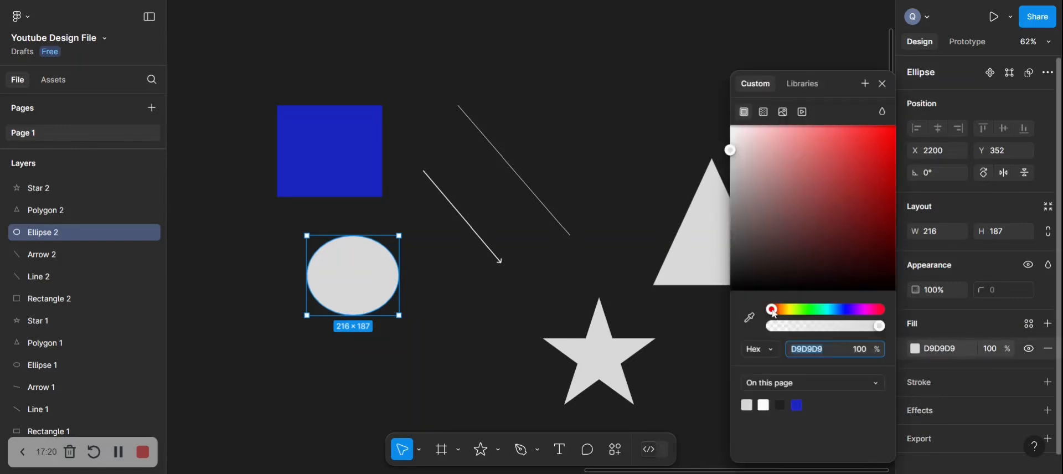
left_click_drag(774, 314, 788, 313)
left_click_drag(788, 312, 789, 313)
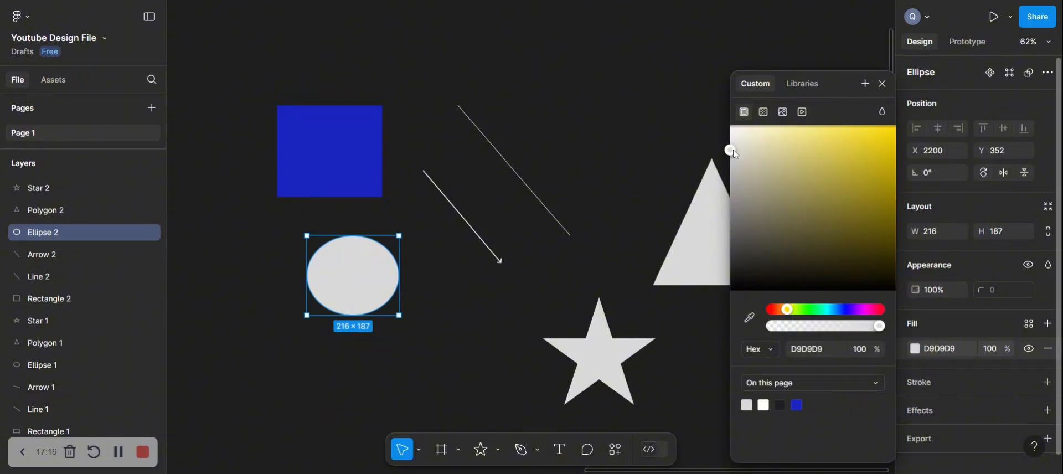
left_click_drag(731, 149, 824, 130)
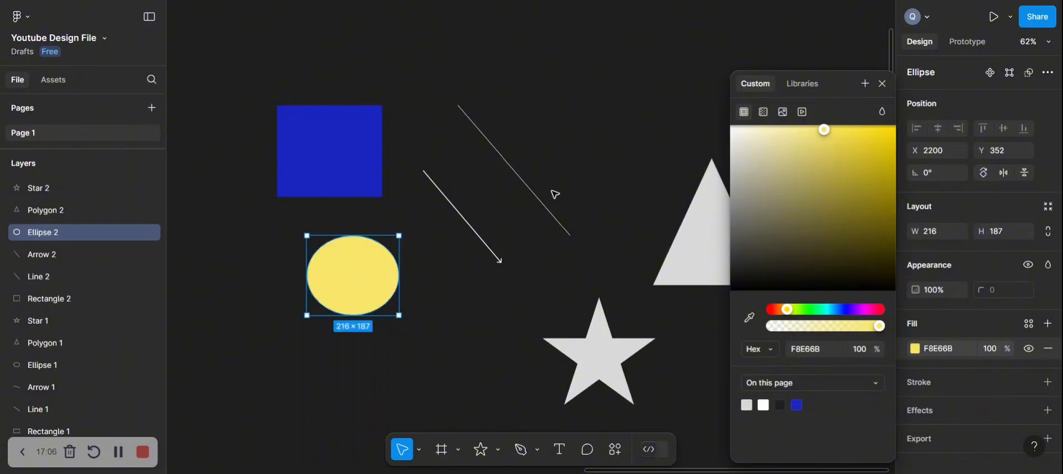
left_click(882, 84)
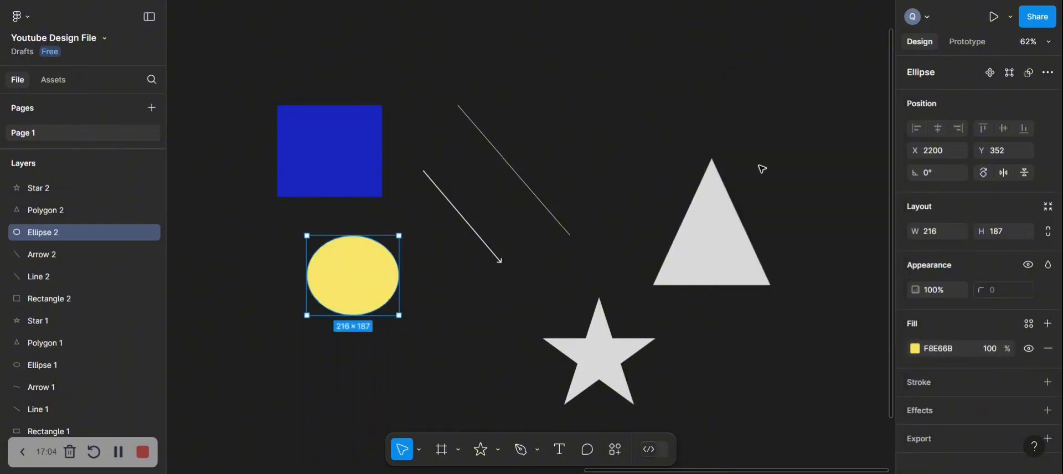
left_click(489, 294)
- Examine the blue rectangle's fill colour settings, leaving its colour as it is
scroll(489, 294, "down", 5)
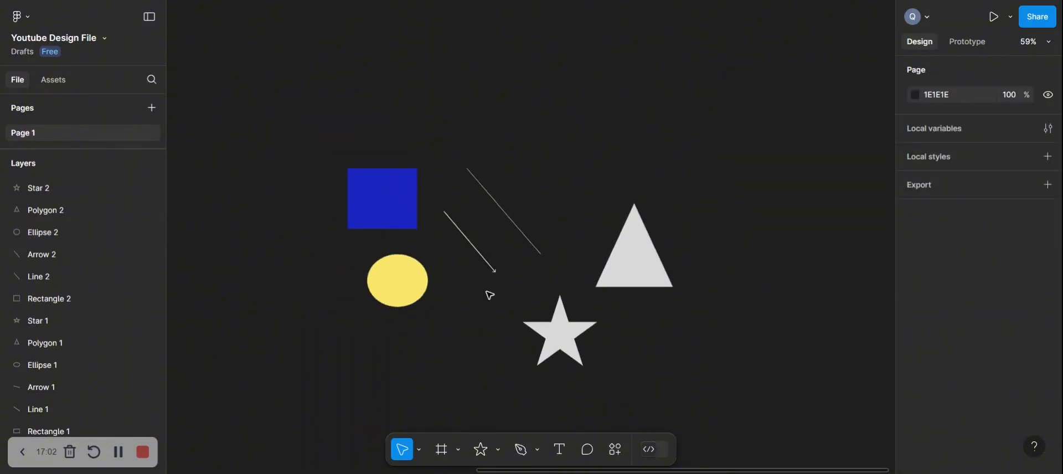
scroll(488, 294, "up", 5)
scroll(487, 294, "up", 2)
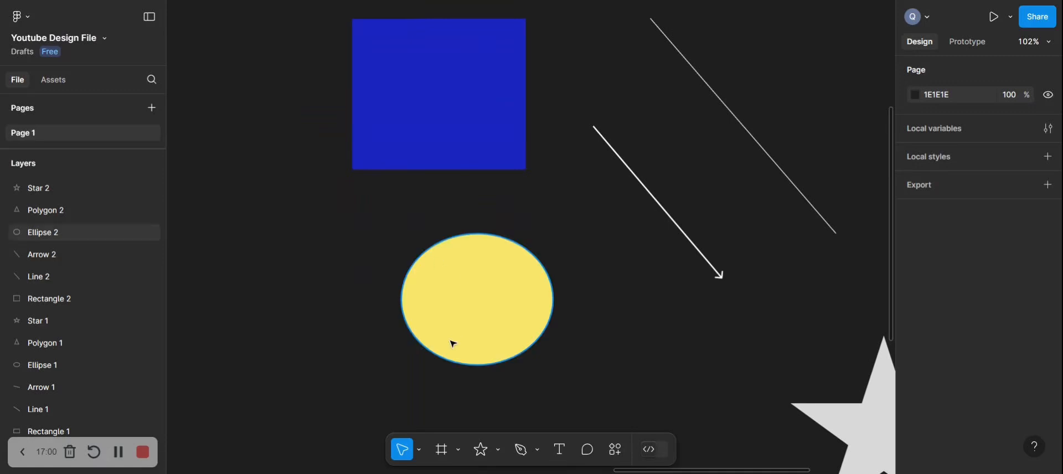
scroll(452, 340, "down", 1)
scroll(452, 340, "down", 5)
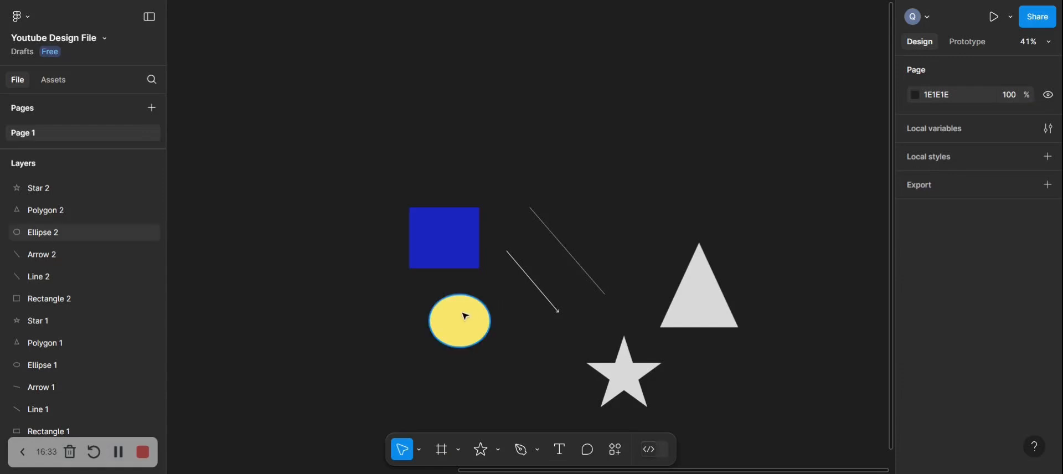
left_click(465, 255)
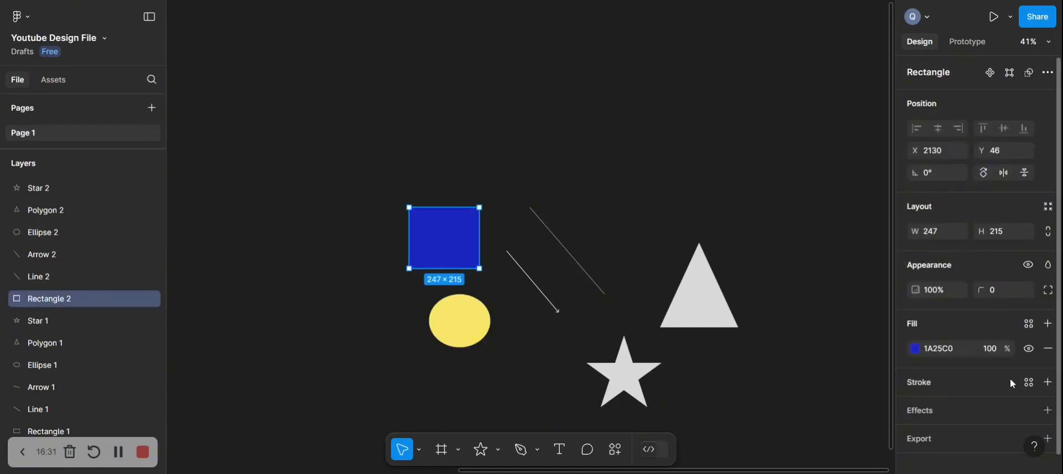
left_click(915, 351)
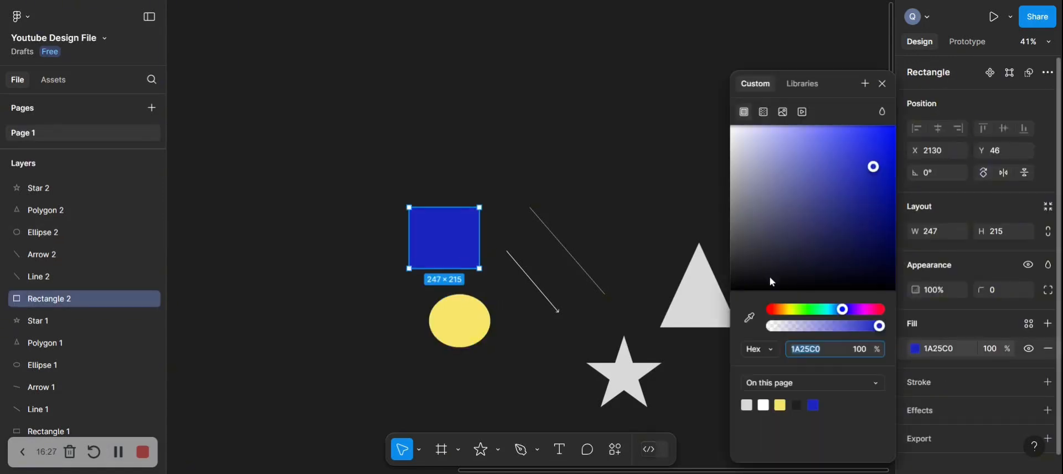
left_click(592, 110)
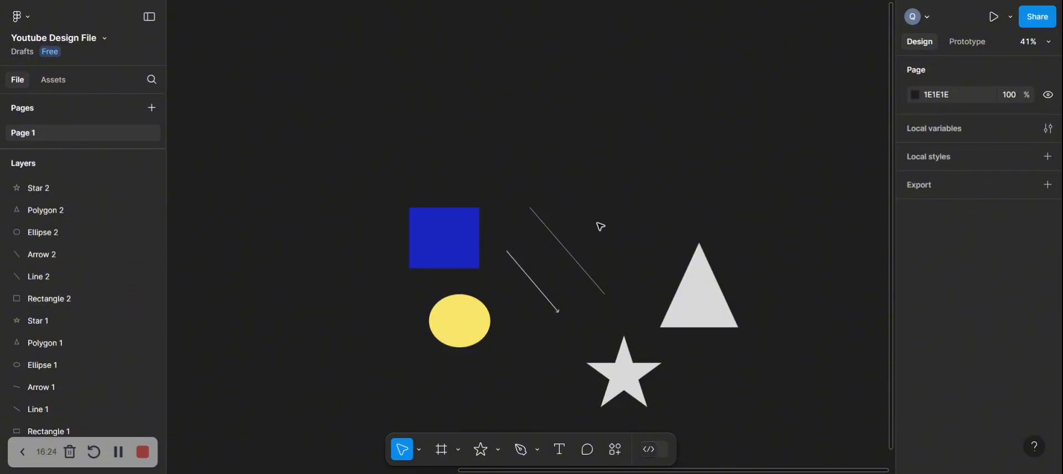
- Move the blue rectangle up and to the left, away from the ellipse, to about X 1953, Y -105
left_click(462, 245)
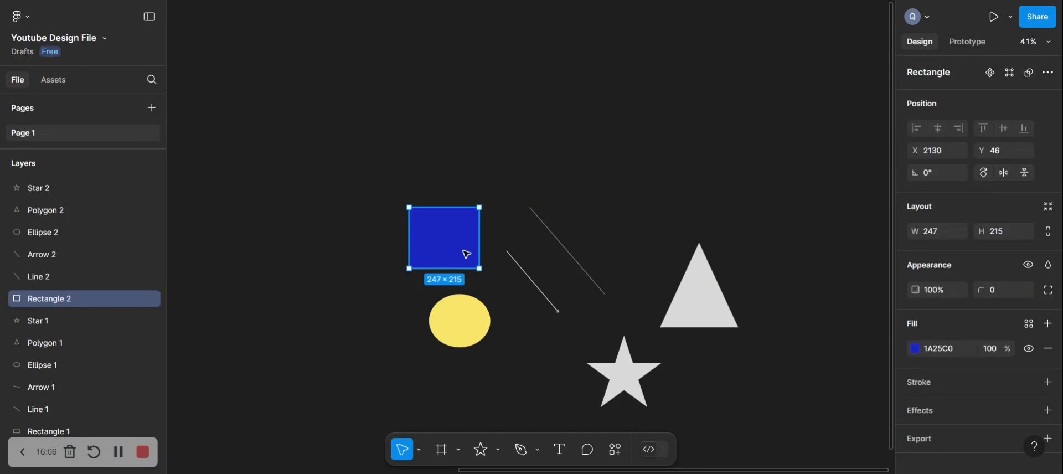
left_click_drag(468, 248, 418, 204)
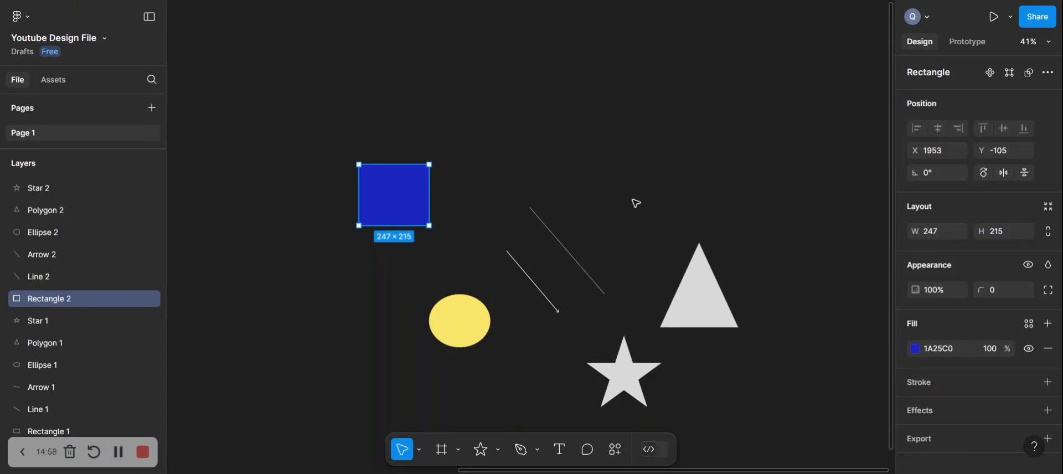
- Set the blue rectangle's width and height to 800 each
left_click(966, 239)
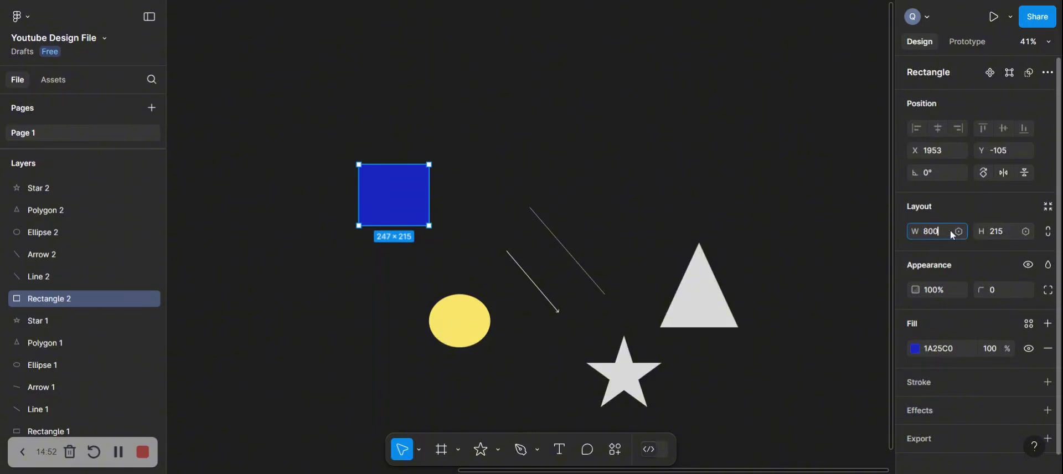
type("800")
left_click(1003, 232)
type("800")
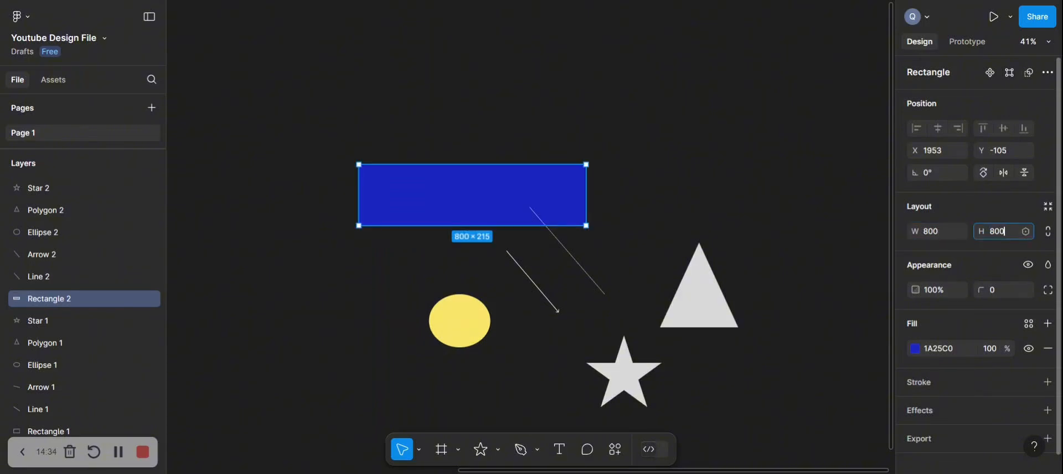
- Move the blue square up and to the left, clear of the other shapes, to about X 1371, Y -230
left_click(400, 249)
left_click(441, 250)
left_click_drag(441, 251, 275, 216)
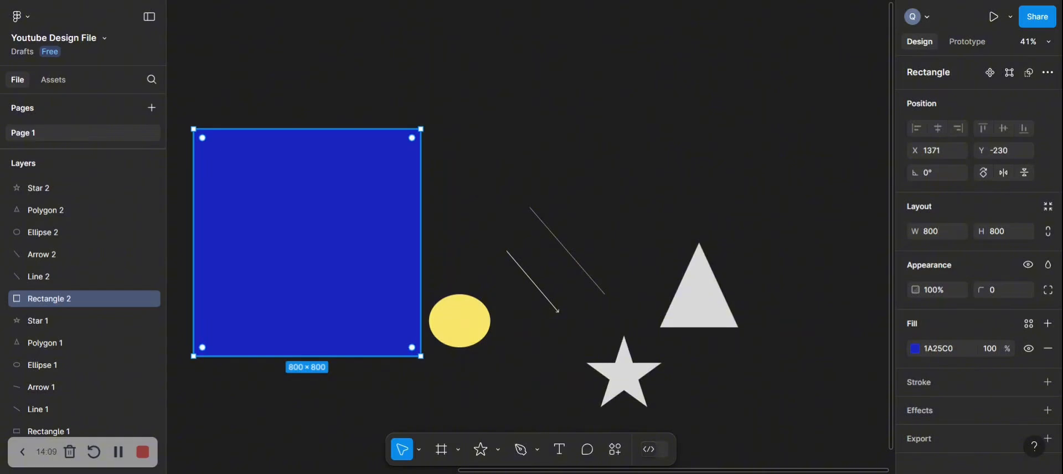
scroll(392, 265, "down", 3)
scroll(391, 263, "up", 3)
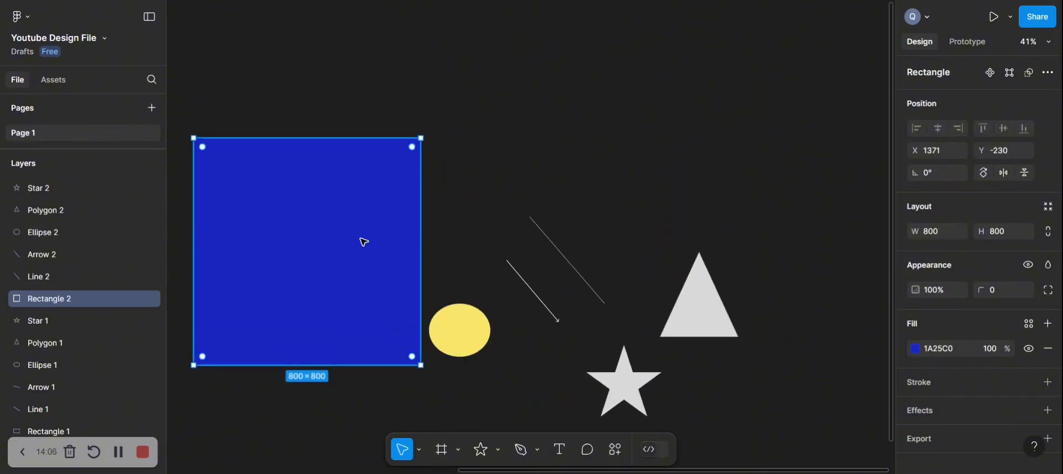
- Move the grey triangle above the star upward to about X 2960, Y -263
left_click(470, 347)
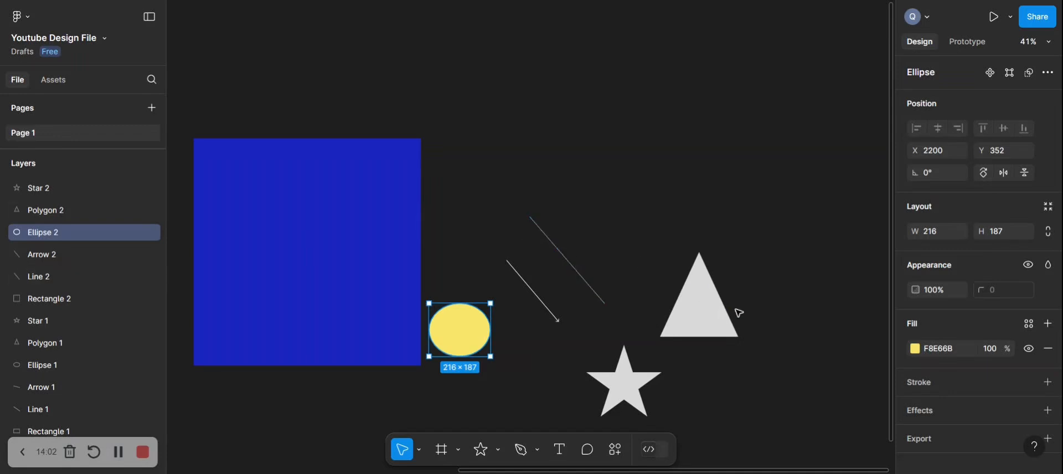
left_click(710, 313)
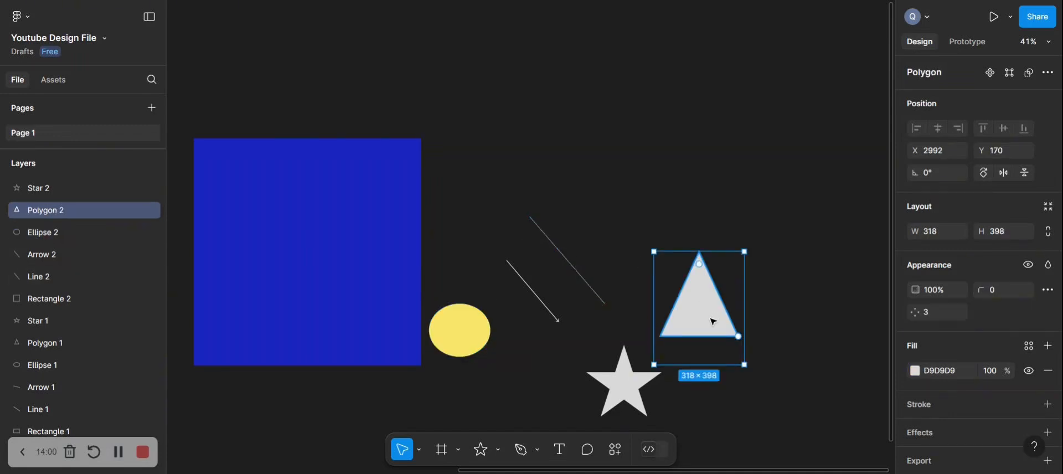
left_click_drag(700, 247, 703, 192)
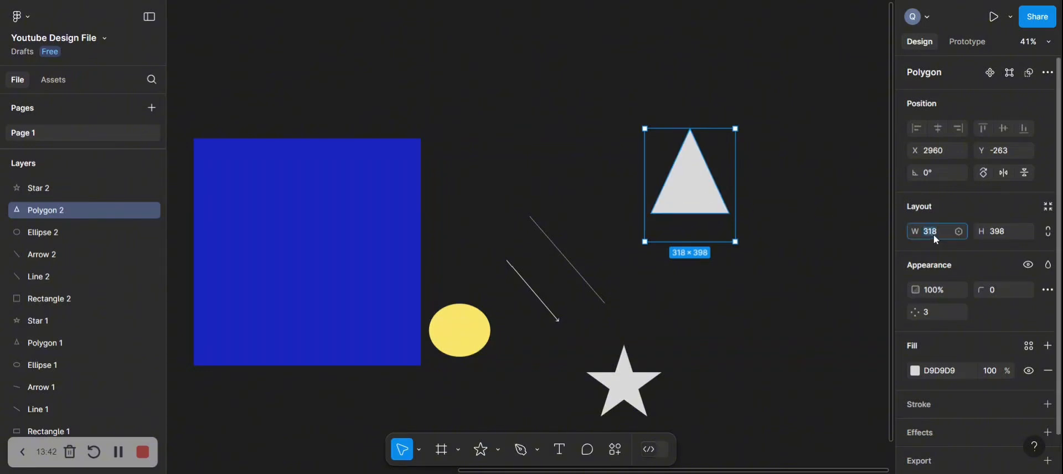
- Resize the triangle to a width and height of 400 each
left_click(1002, 230)
type("400")
key("Return")
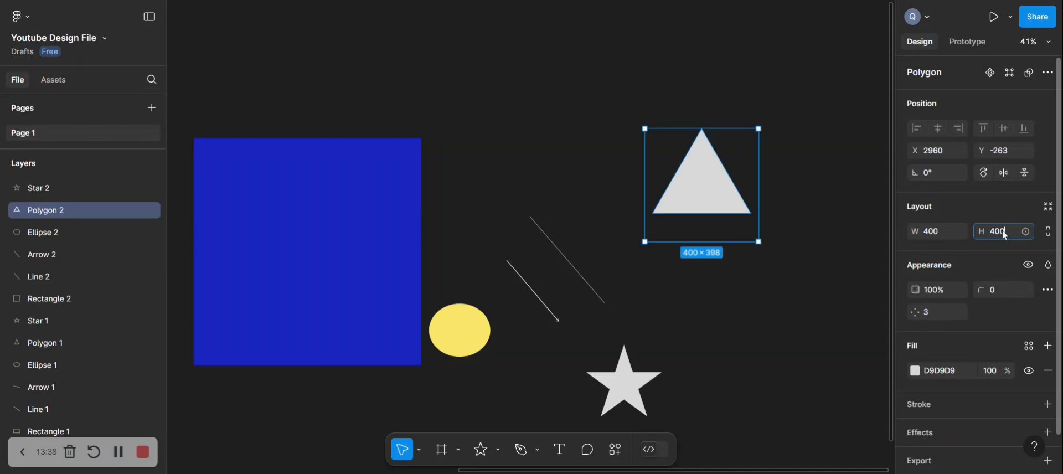
left_click(762, 319)
left_click(715, 208)
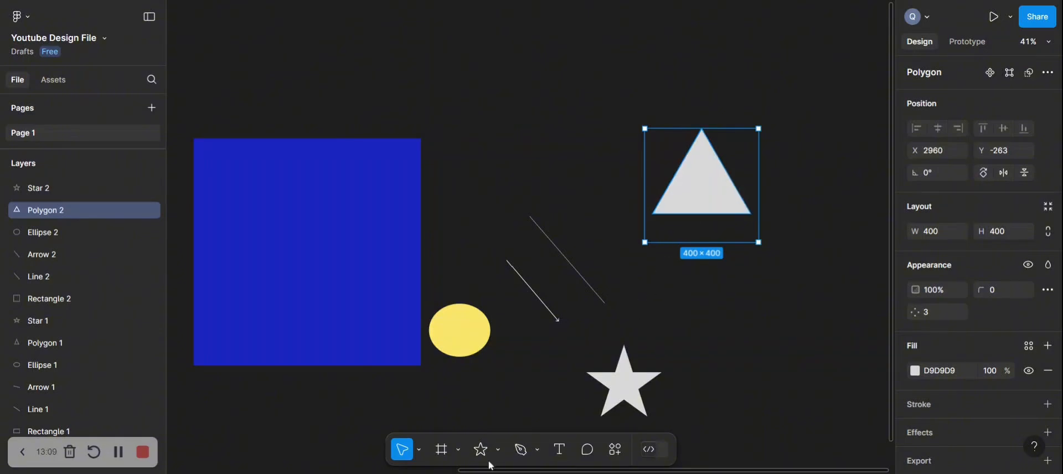
left_click(499, 450)
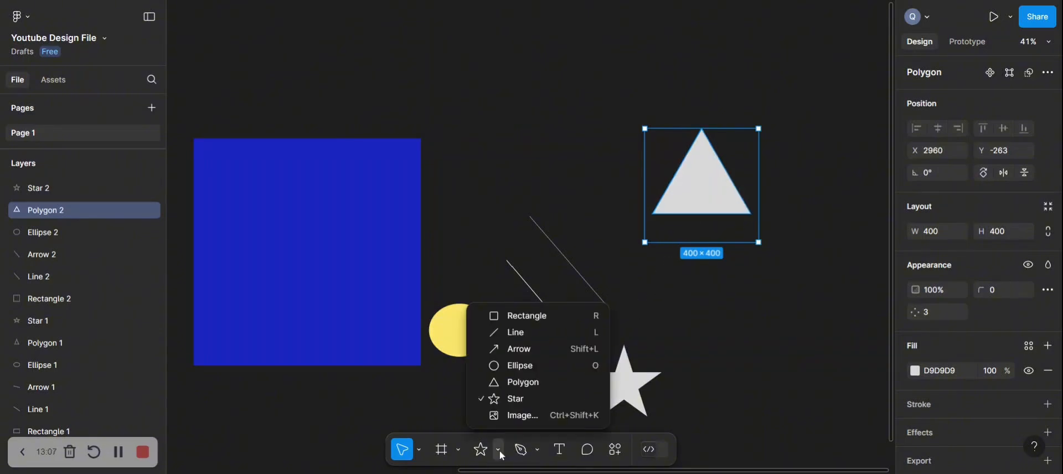
left_click(775, 350)
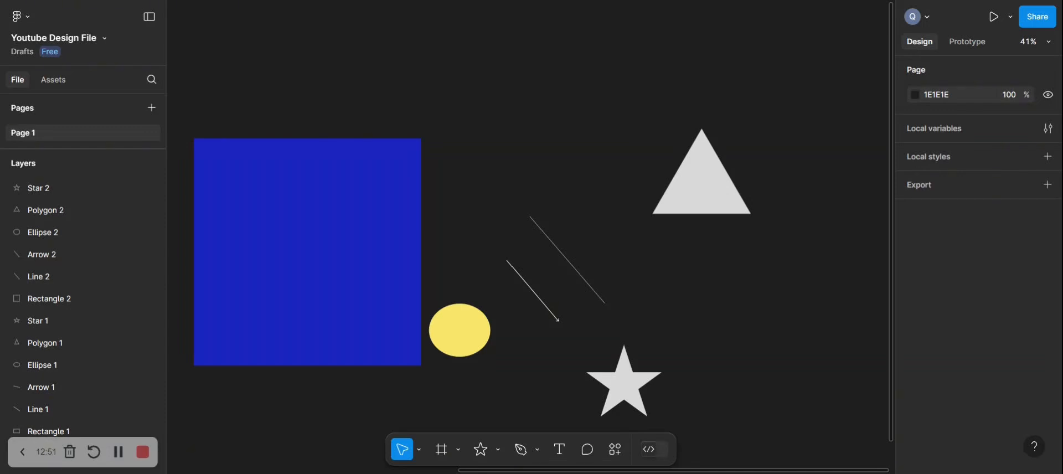
- Increase the triangle's point count to 4, briefly return it to 3, and undo that reduction
left_click(703, 185)
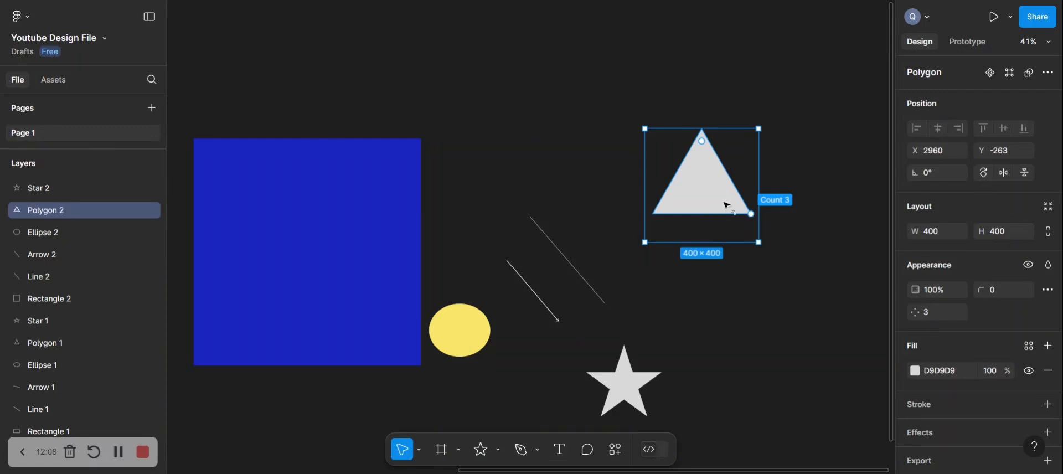
left_click_drag(751, 214, 749, 192)
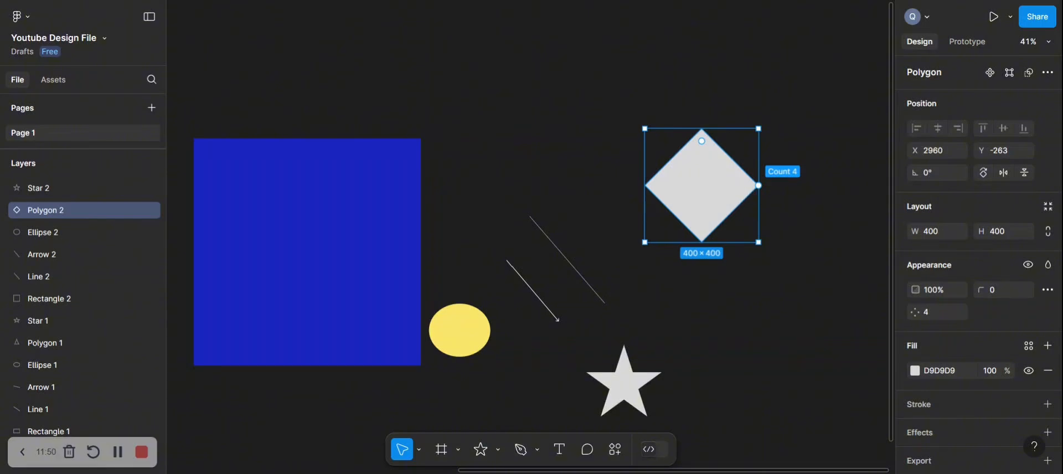
left_click_drag(758, 186, 740, 220)
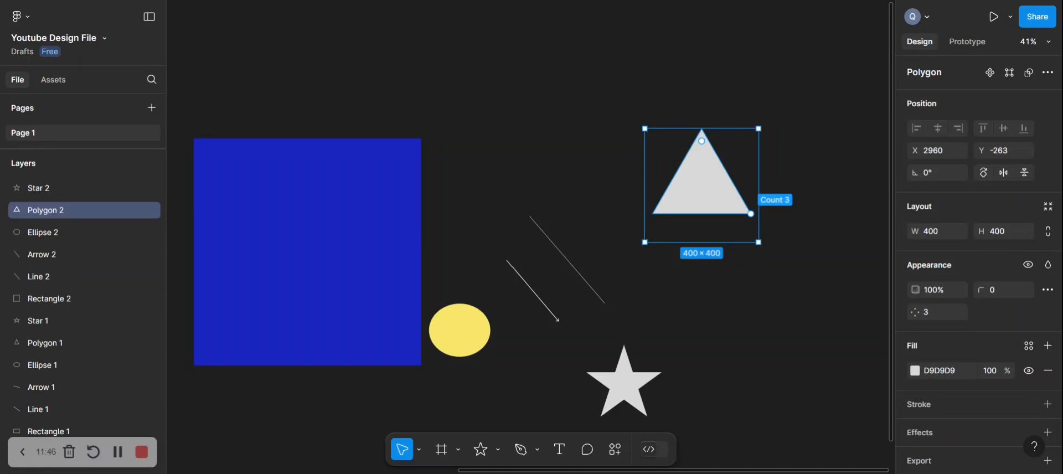
key("ctrl+z")
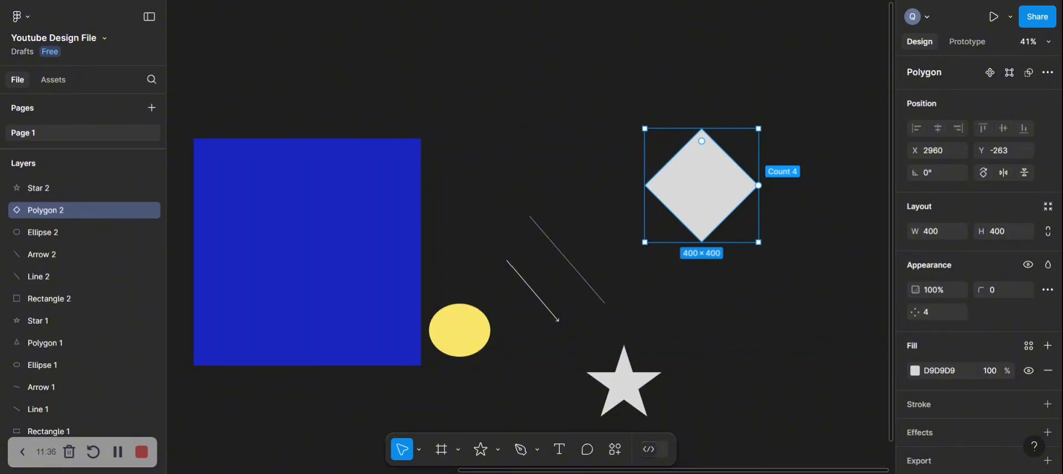
- Try raising the four-sided polygon's point count to 5 and on to 60
mouse_move(759, 186)
left_mouse_down()
mouse_move(738, 171)
mouse_move(742, 181)
left_mouse_up()
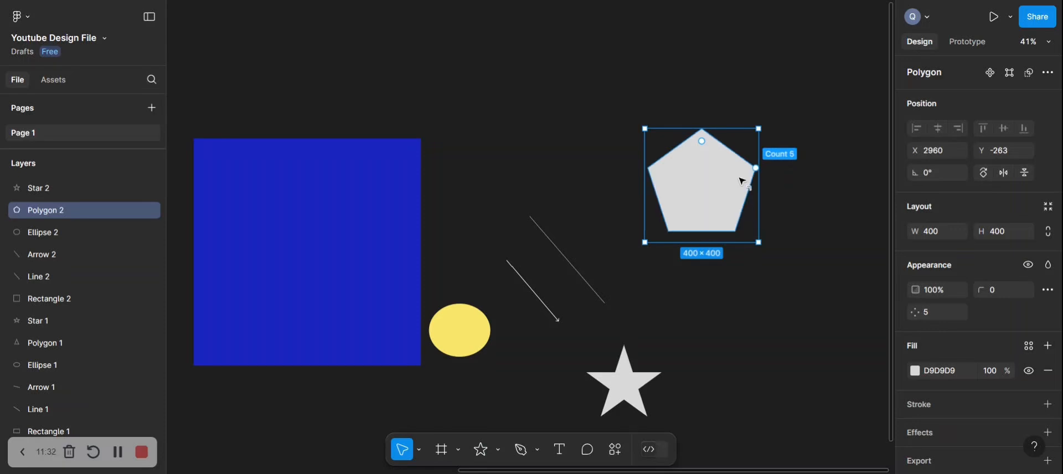
left_click_drag(742, 181, 708, 144)
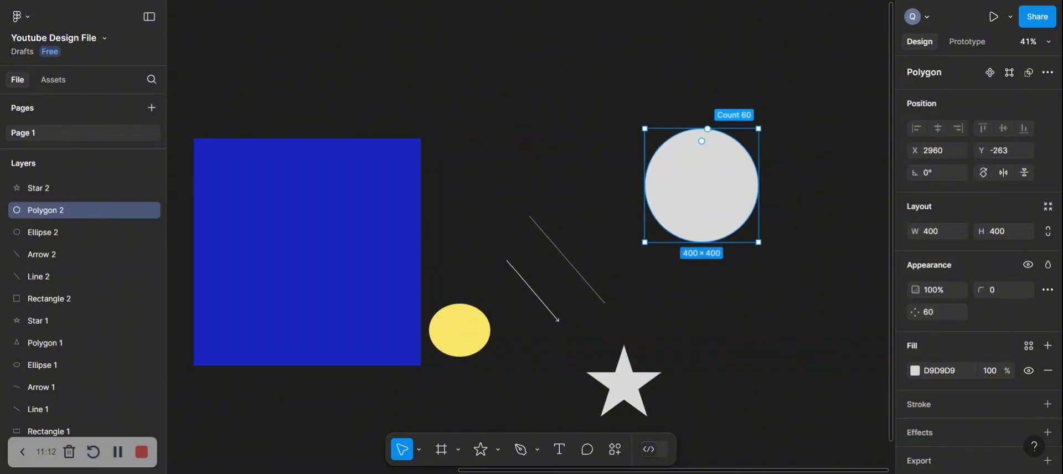
left_click(802, 173)
- Examine the many-sided polygon's outline up close and compare it with the other shapes
left_click(719, 181)
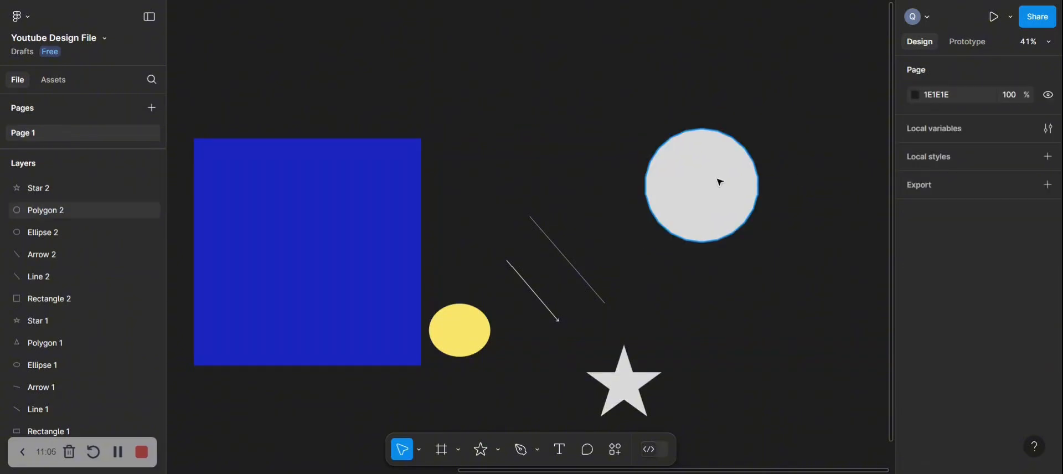
scroll(719, 182, "up", 5)
scroll(719, 182, "up", 1)
scroll(719, 182, "right", 1)
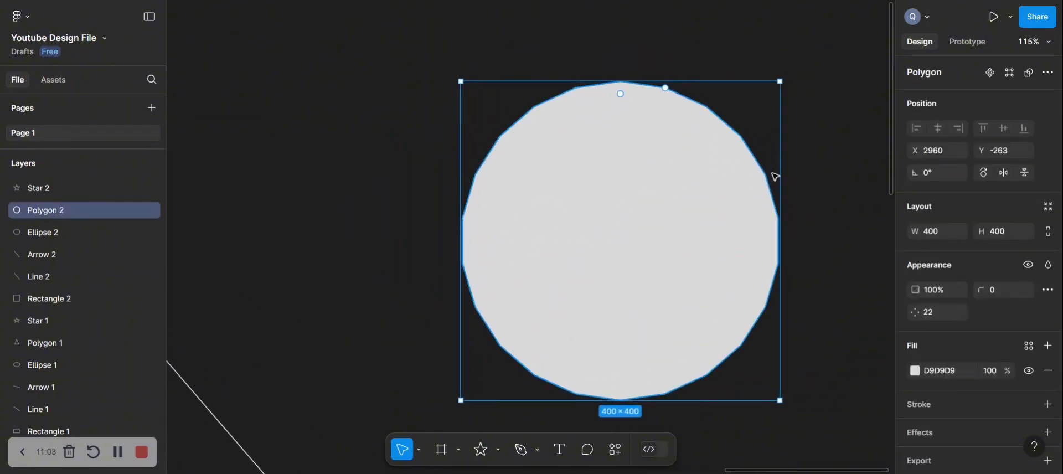
left_click(822, 164)
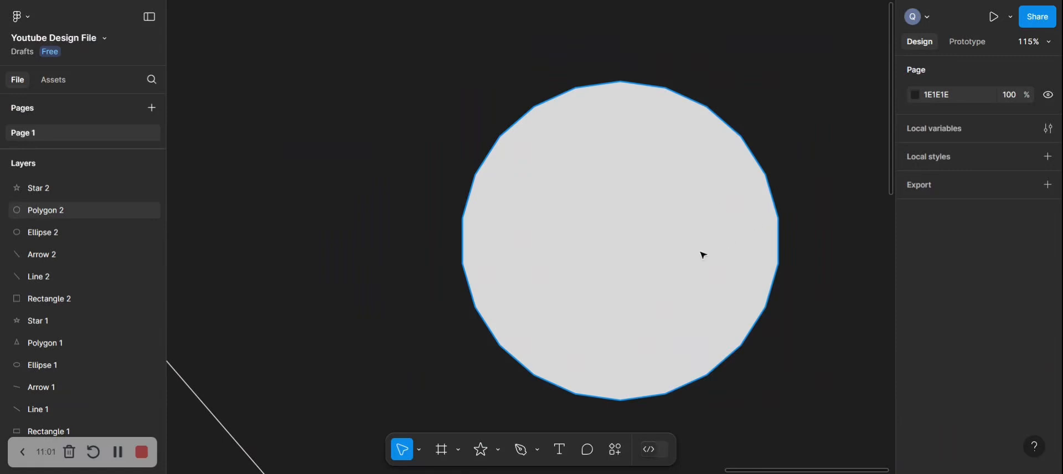
left_click(645, 165)
scroll(645, 165, "down", 6)
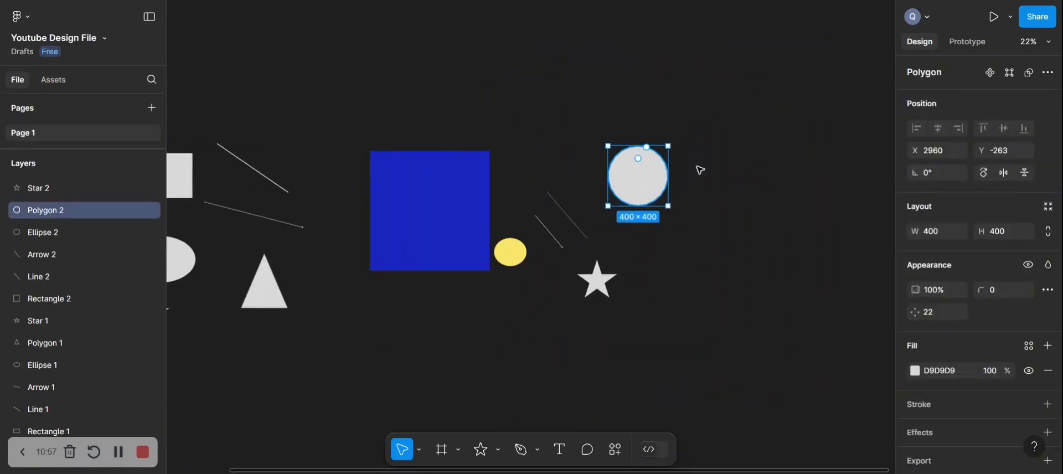
left_click(706, 112)
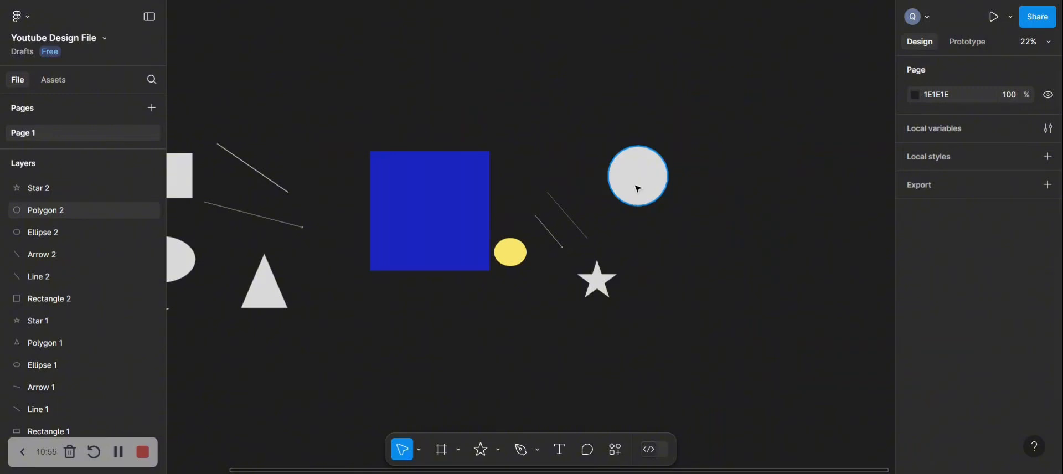
- Try rounding the polygon's corners to a radius of about 114 and raising its point count to 60
left_click(636, 185)
left_click_drag(642, 160, 656, 179)
mouse_move(646, 148)
left_mouse_down()
mouse_move(666, 167)
mouse_move(634, 152)
mouse_move(664, 176)
mouse_move(630, 139)
left_mouse_up()
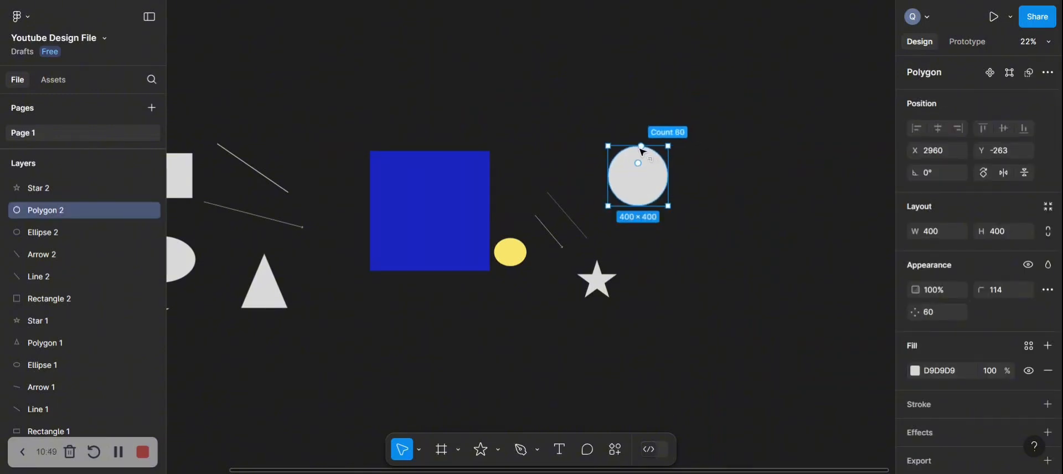
left_click(764, 167)
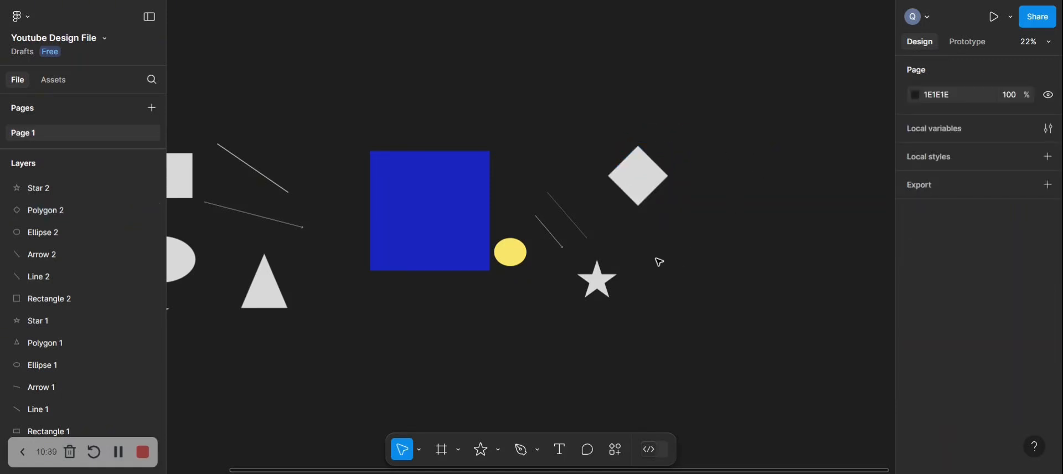
- Examine the plain line next to the arrow and the grey diamond, checking their properties
scroll(659, 266, "up", 3)
scroll(636, 243, "left", 2)
left_click(609, 217)
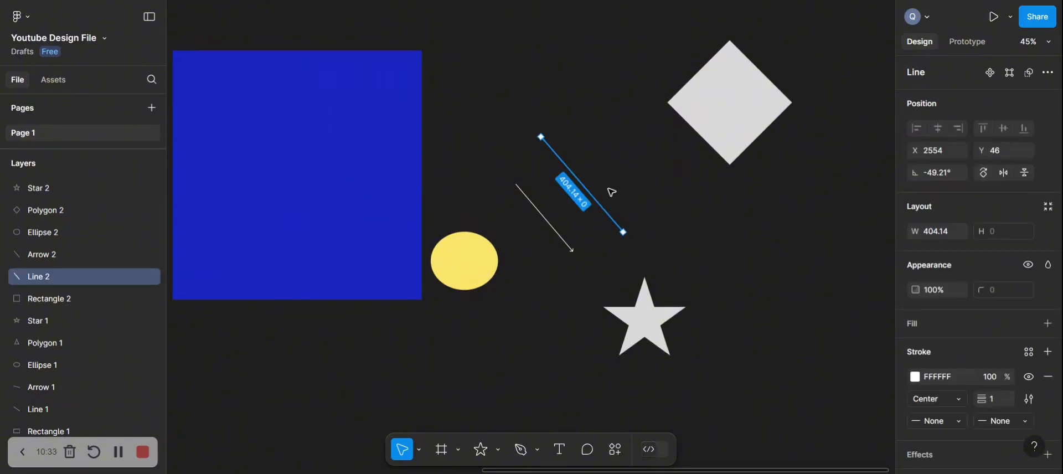
scroll(610, 190, "up", 5)
left_click(630, 126)
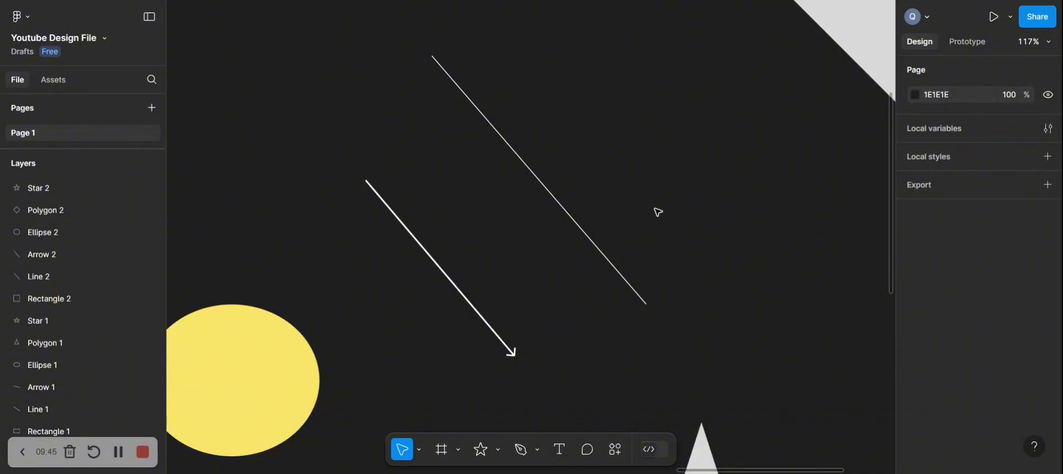
key("shift+1")
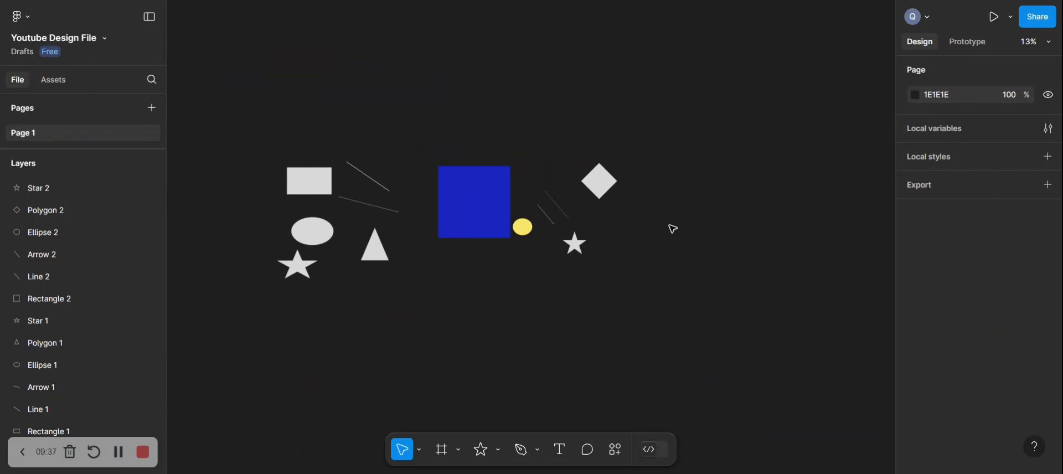
scroll(673, 235, "up", 5)
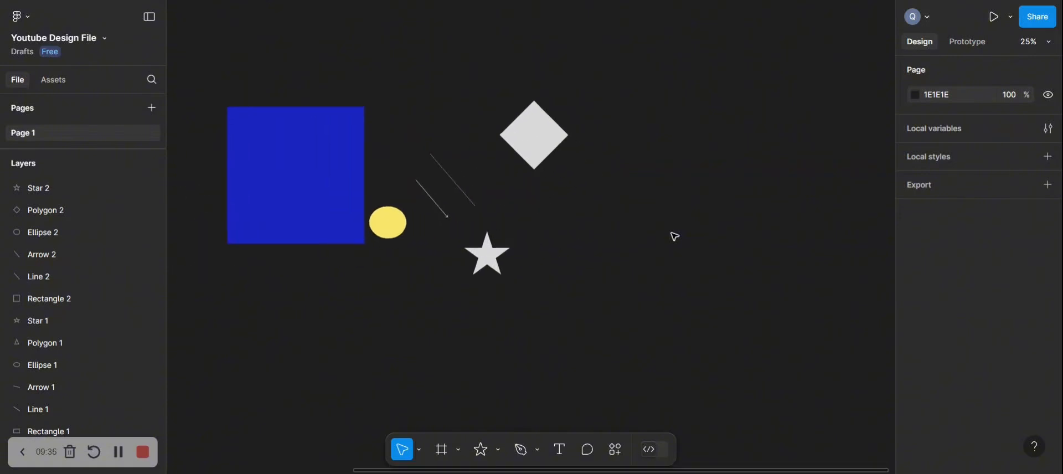
left_click(527, 129)
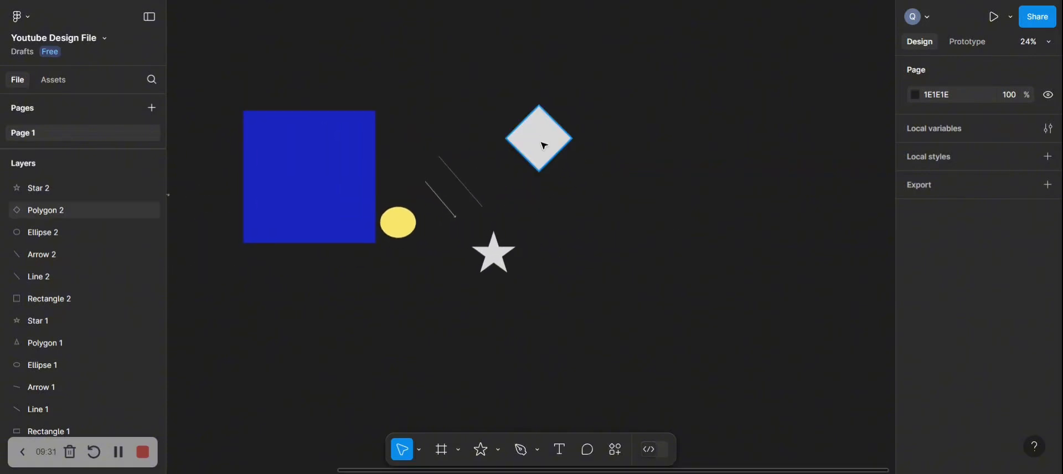
left_click(544, 146)
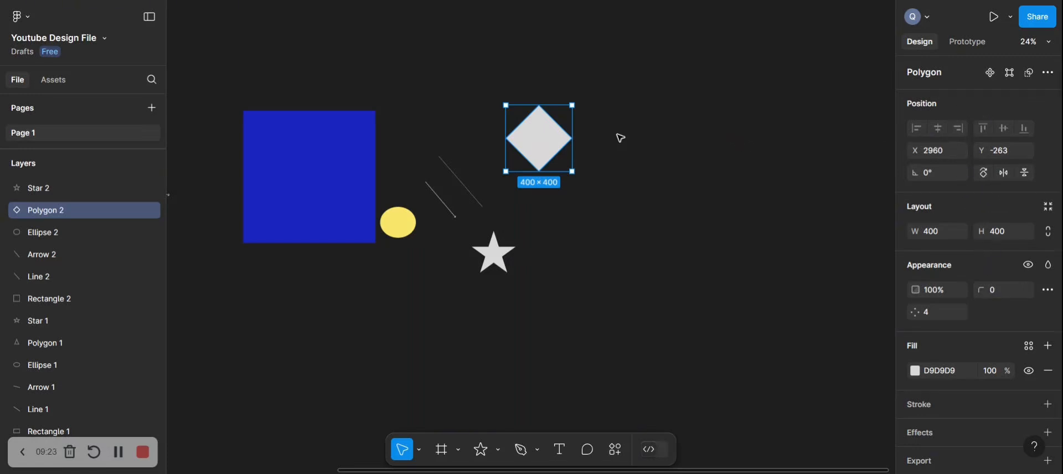
- Recolour the plain line's stroke from the colour picker to green 29BC44
scroll(474, 196, "up", 5)
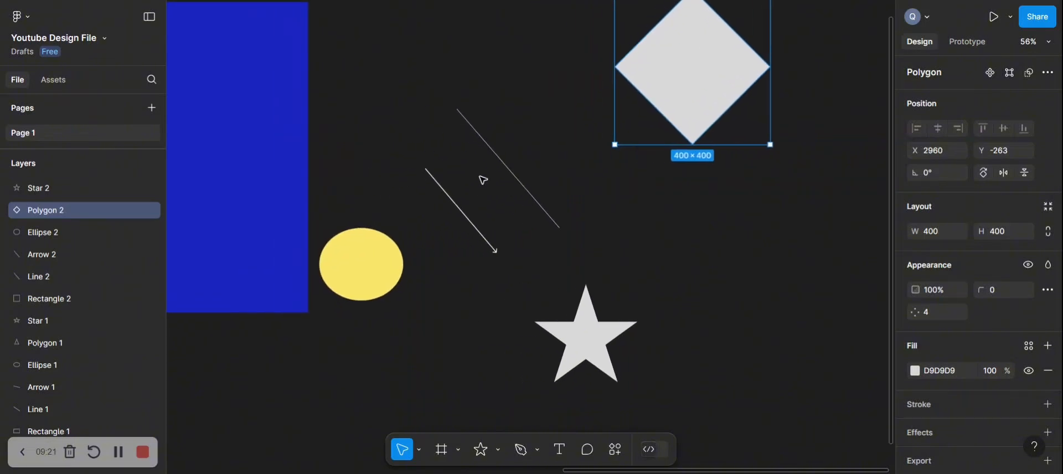
left_click(506, 161)
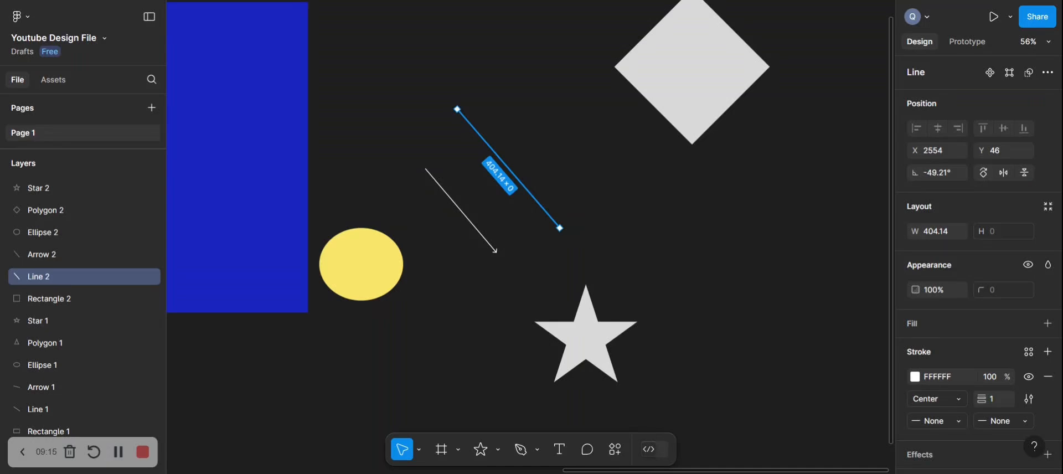
scroll(503, 159, "up", 5)
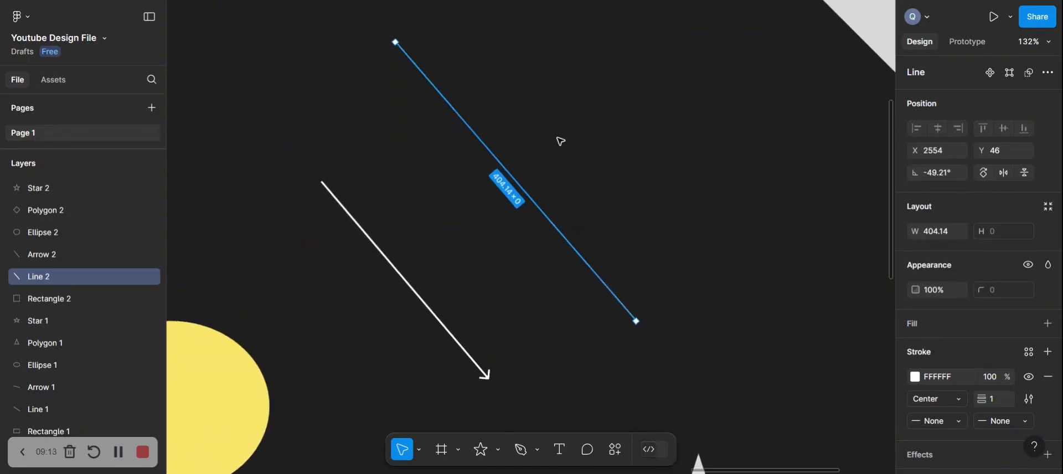
left_click(558, 140)
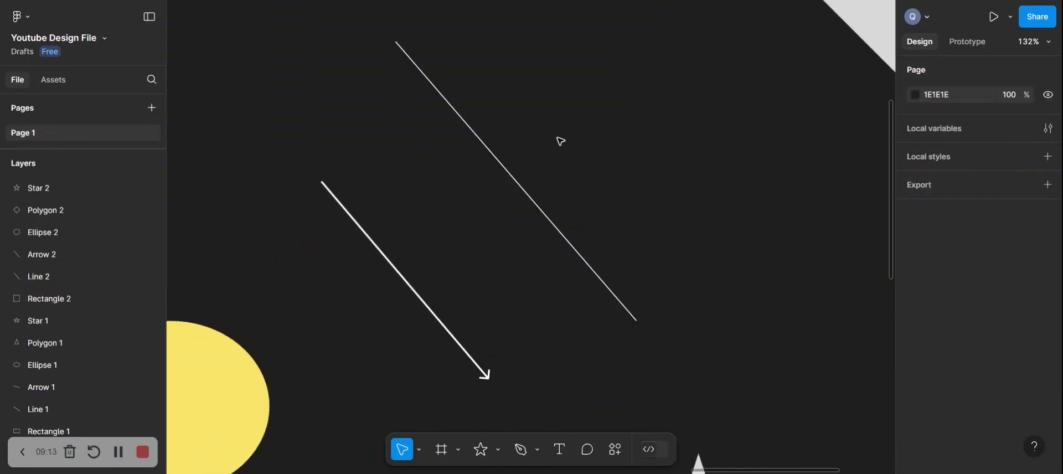
left_click(523, 197)
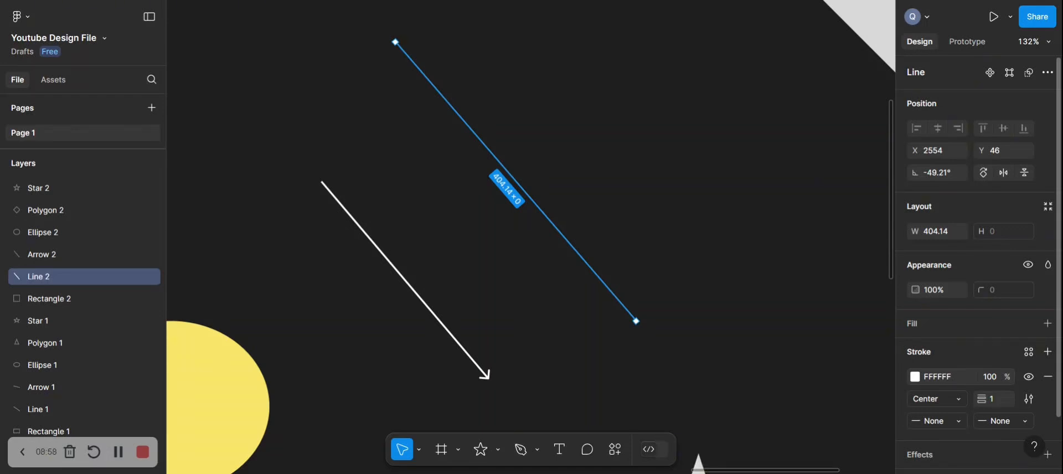
left_click(936, 382)
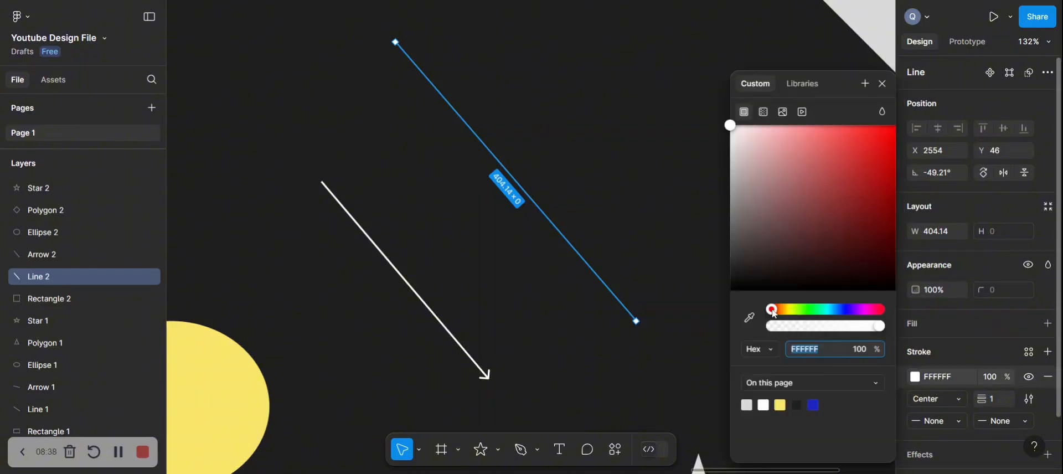
left_click_drag(773, 310, 812, 311)
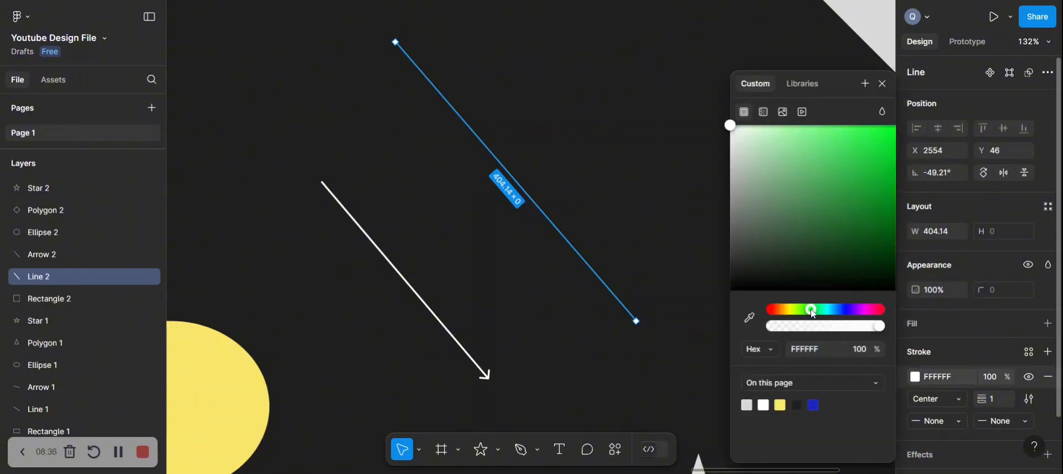
left_click(860, 171)
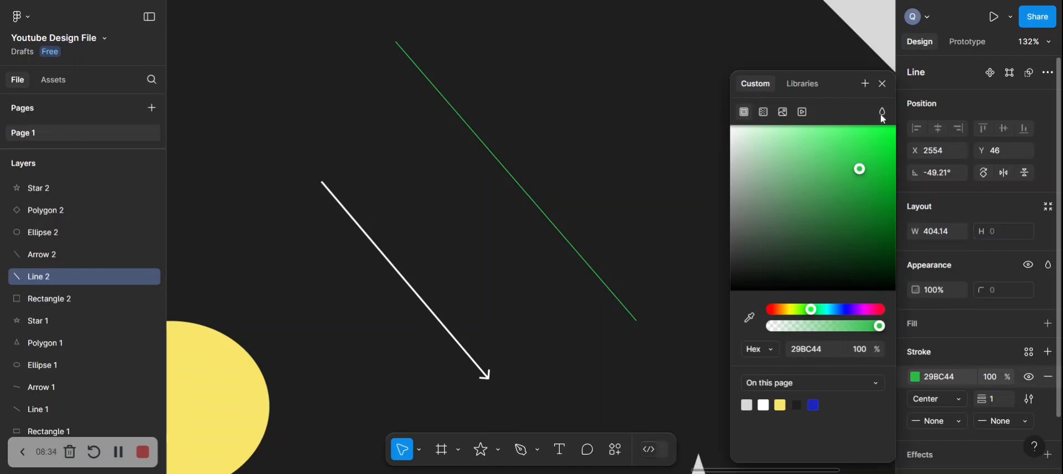
left_click(883, 84)
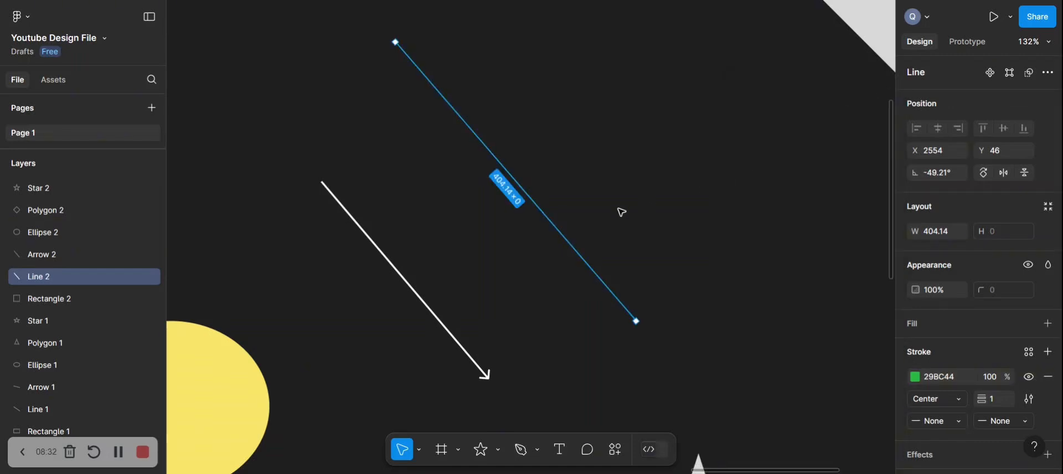
left_click(679, 231)
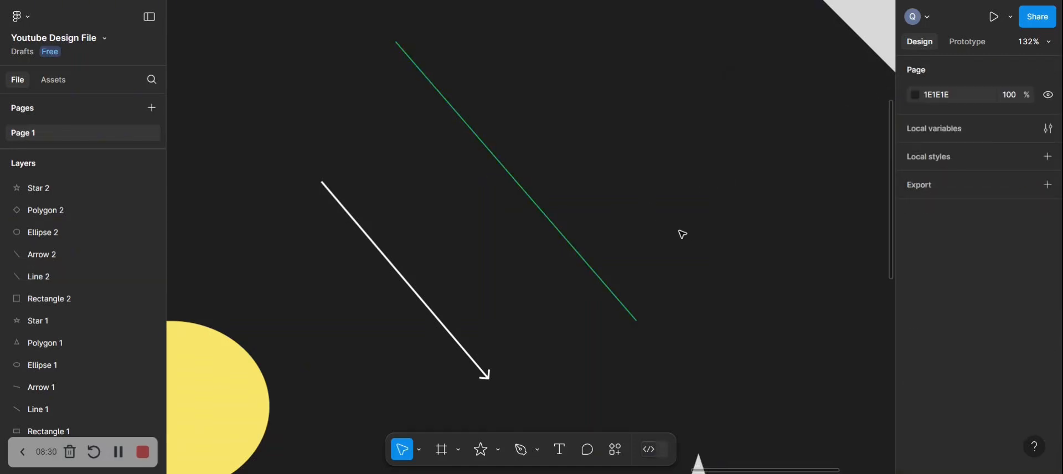
- Set the green line's stroke weight to 10 and look at it beside the other shapes
left_click(590, 266)
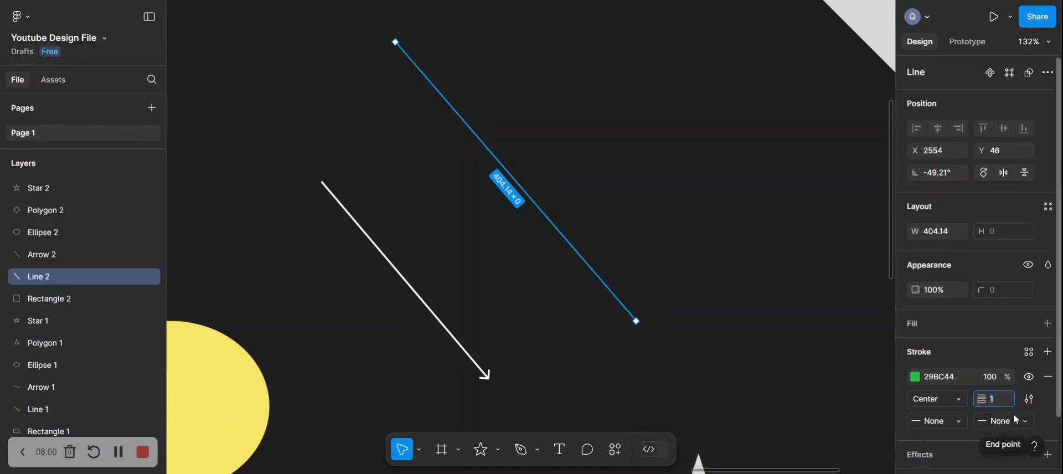
type("10")
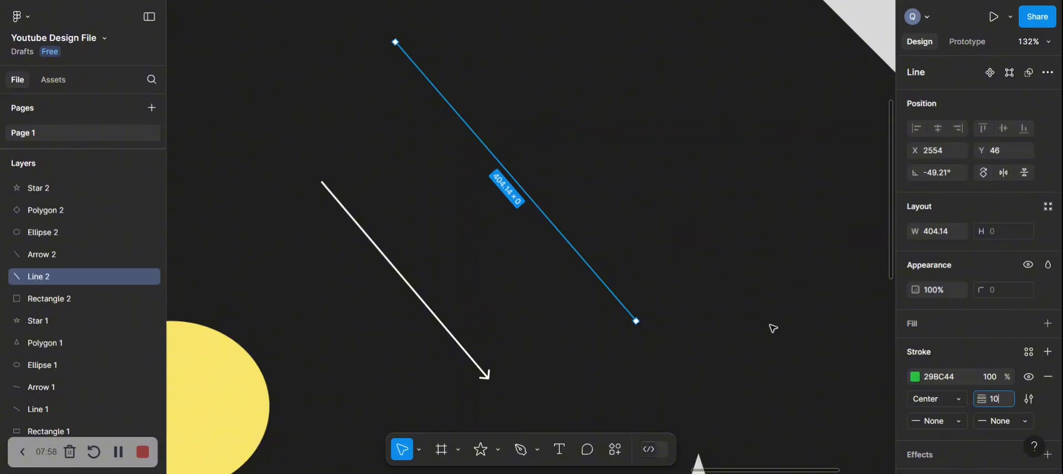
left_click(771, 326)
left_click(637, 313)
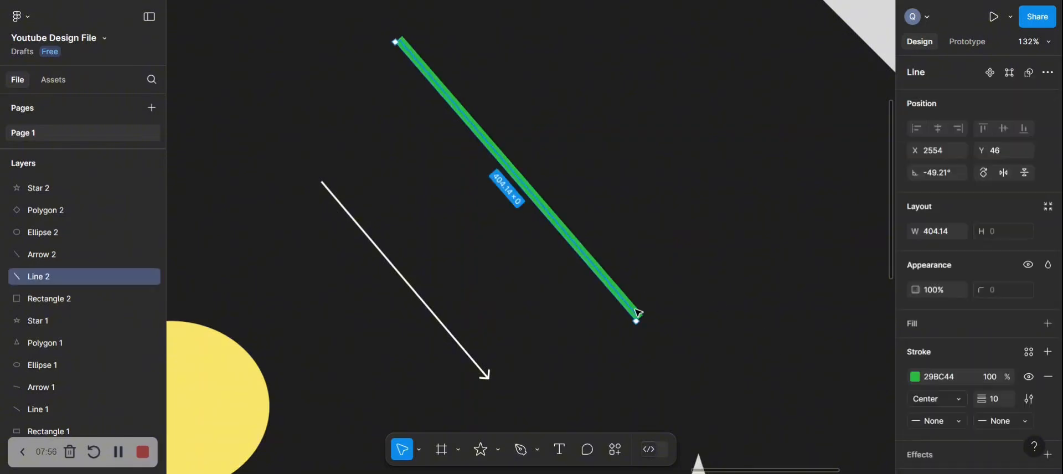
left_click(728, 246)
key("shift+1")
scroll(731, 248, "up", 3)
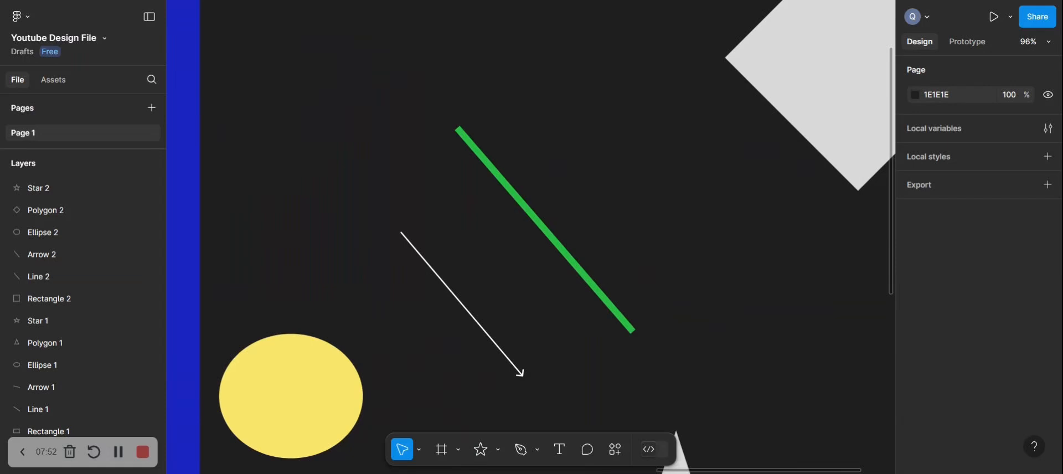
left_click(602, 295)
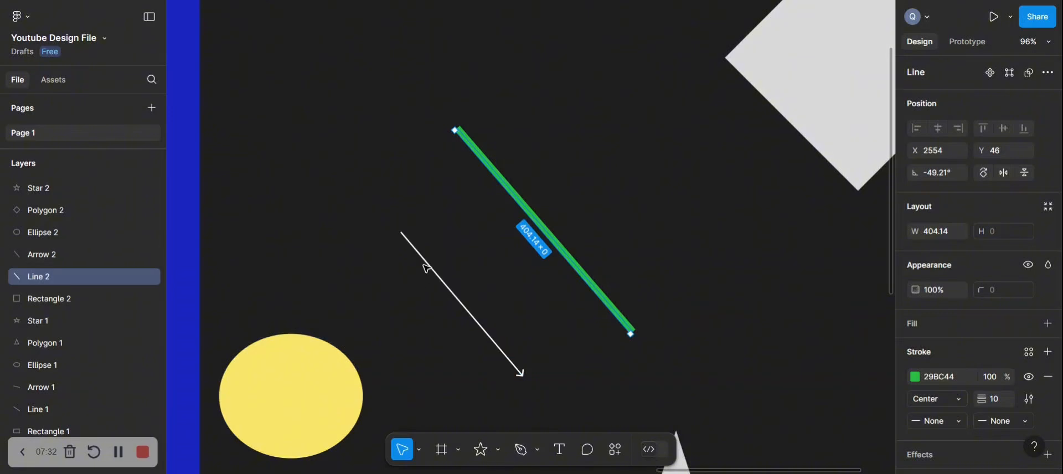
left_click(498, 451)
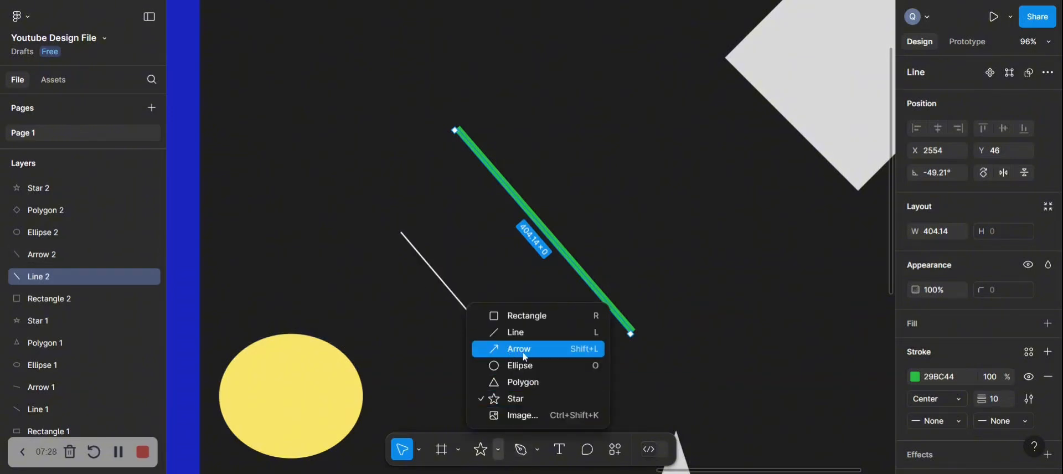
left_click(470, 246)
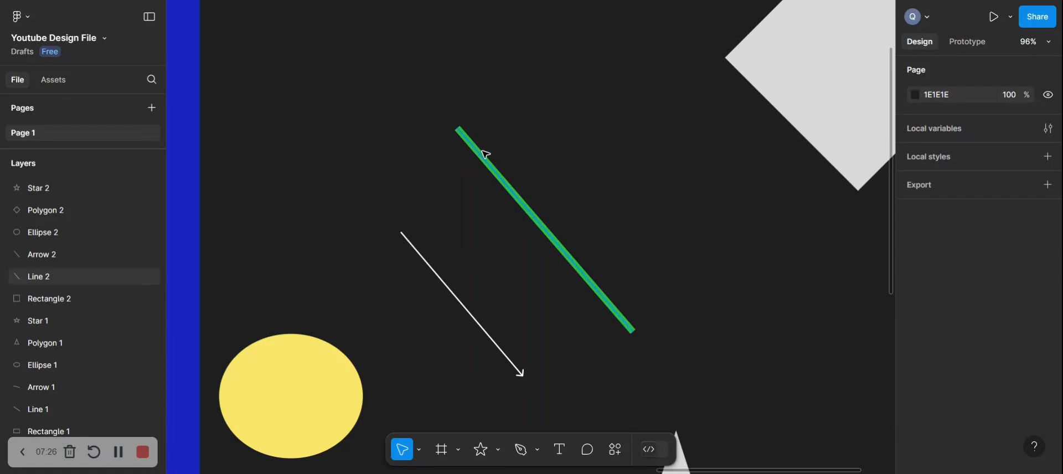
- Try the Line arrow style on the green line's start point
left_click(485, 155)
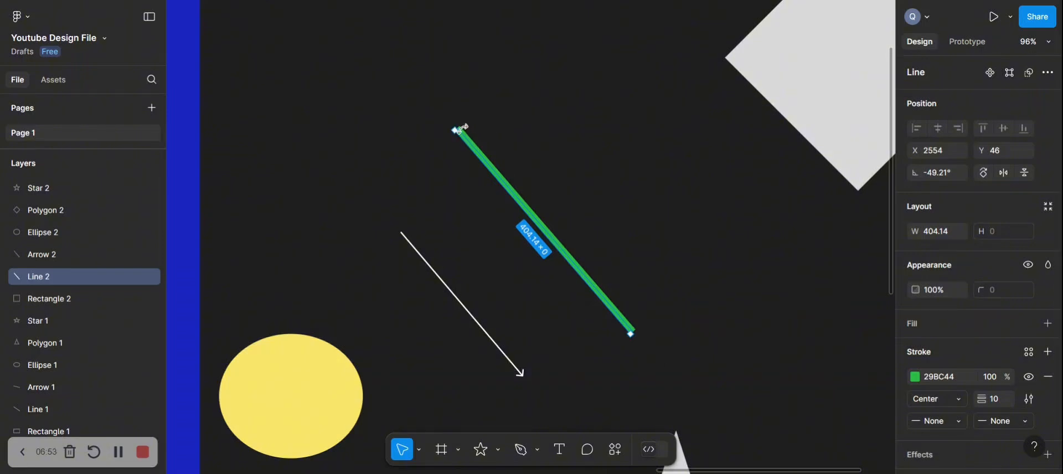
left_click(952, 416)
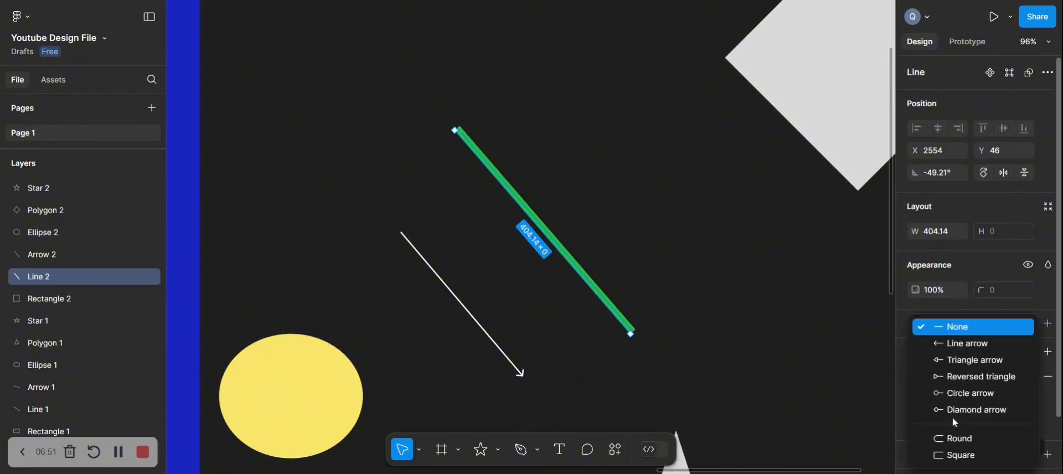
left_click(957, 328)
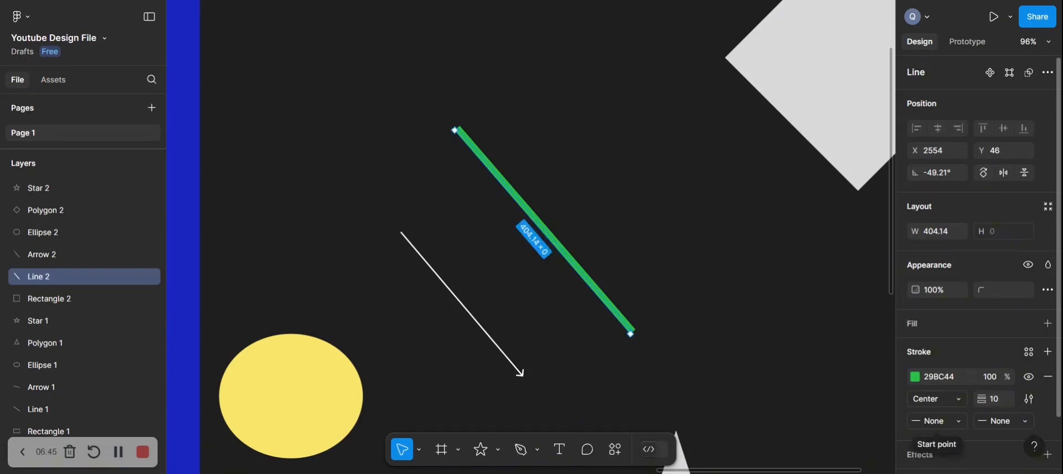
left_click(944, 420)
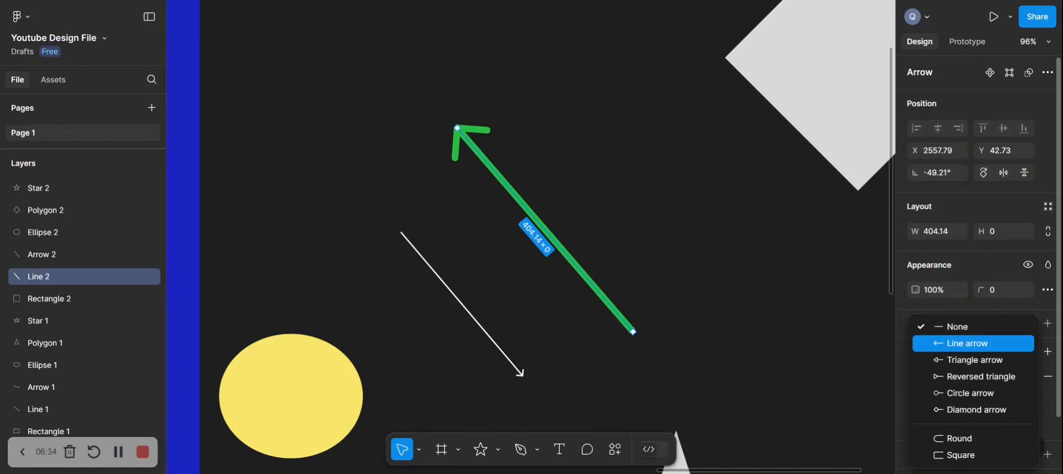
left_click(972, 343)
left_click(676, 184)
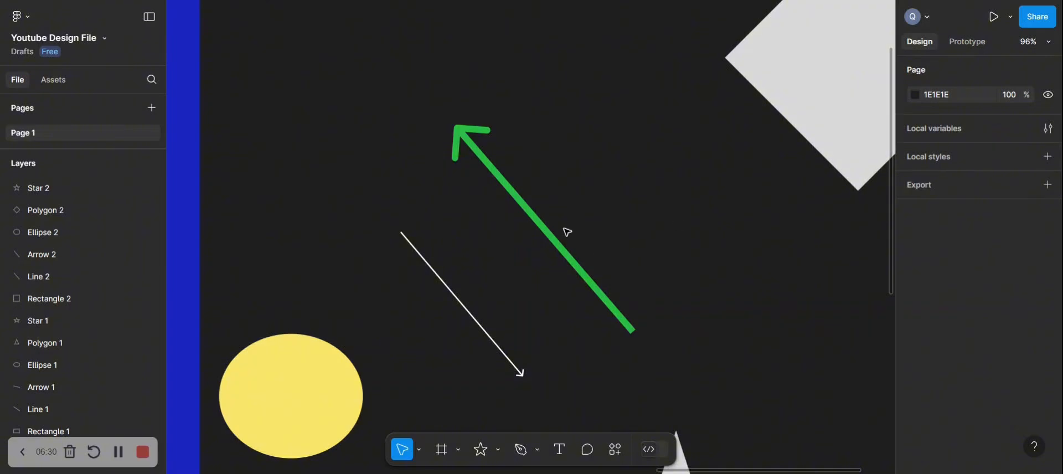
- Try the Triangle arrow style on the green line's start point
left_click(543, 226)
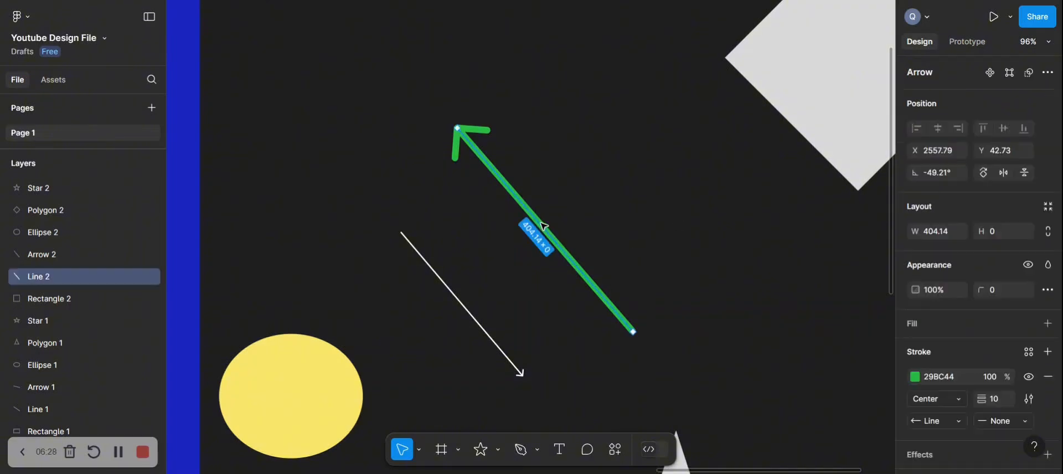
left_click(957, 422)
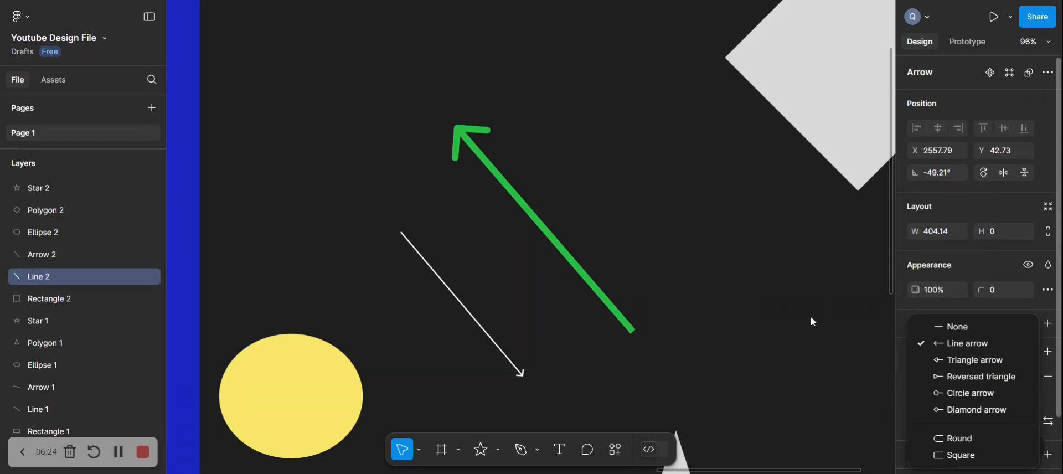
left_click(1002, 367)
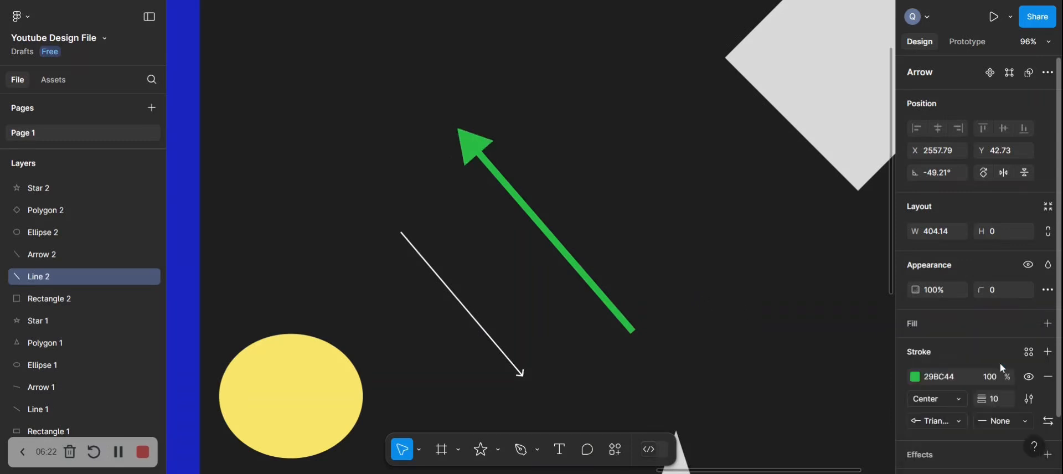
- Set the green line's start point to Round and compare that end up close with the opposite end
left_click(943, 423)
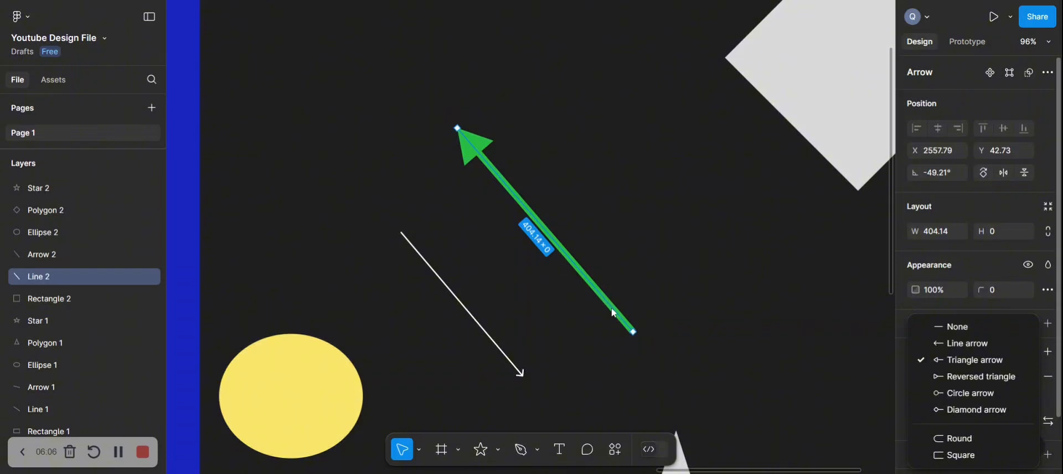
left_click(963, 438)
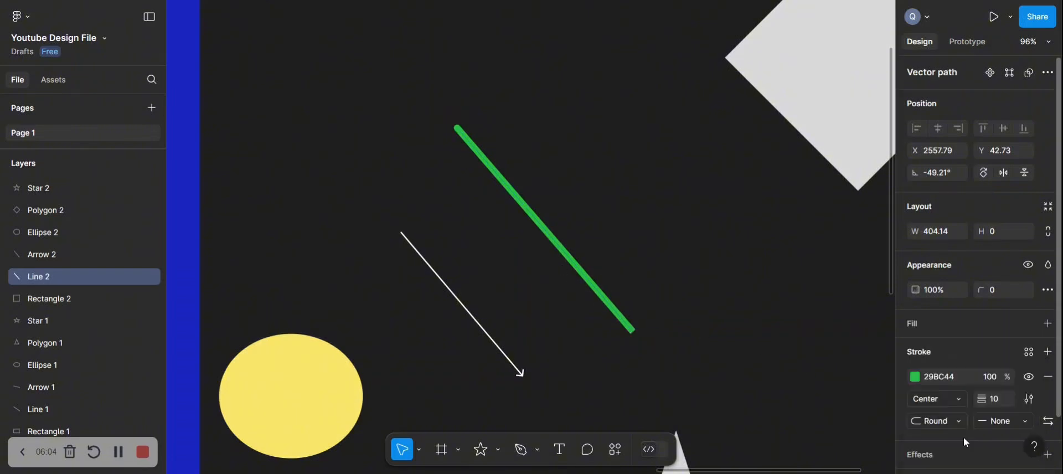
scroll(487, 223, "up", 5)
scroll(676, 138, "up", 5)
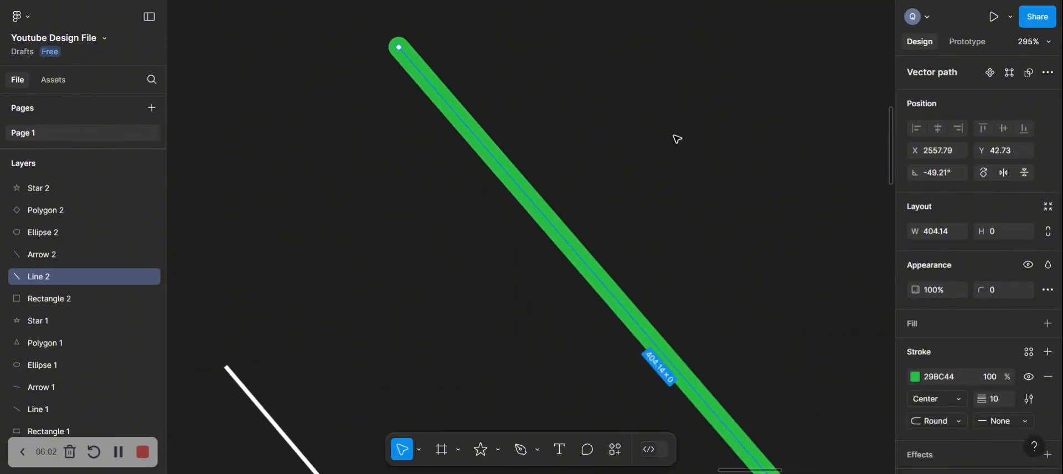
left_click(622, 142)
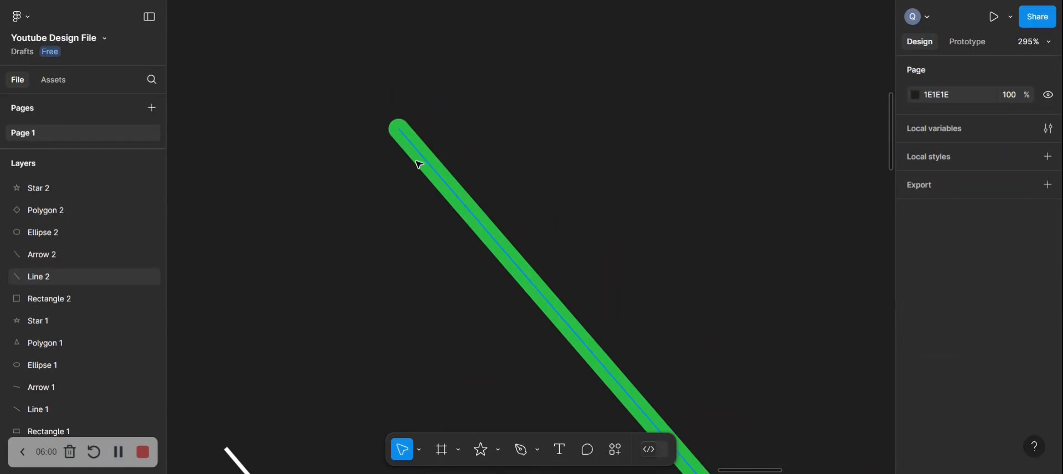
scroll(427, 163, "down", 5)
scroll(427, 164, "down", 3)
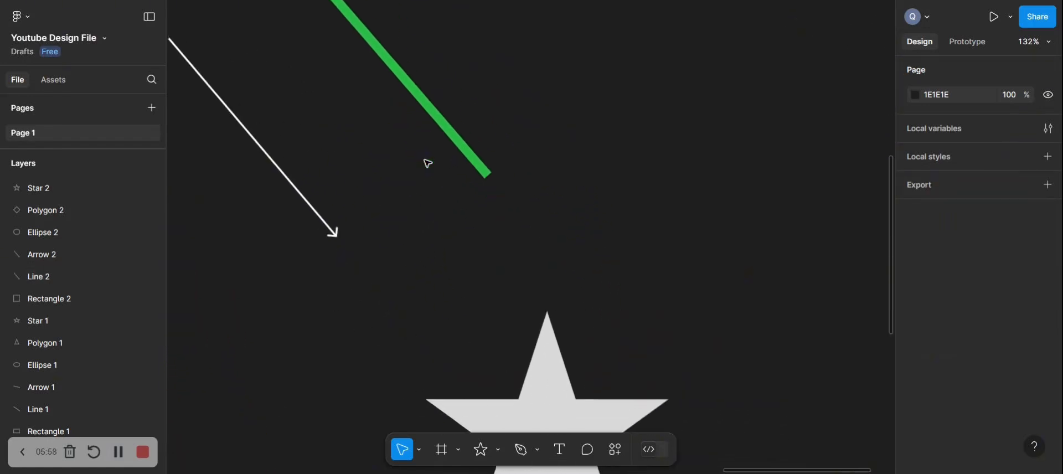
scroll(424, 163, "up", 5)
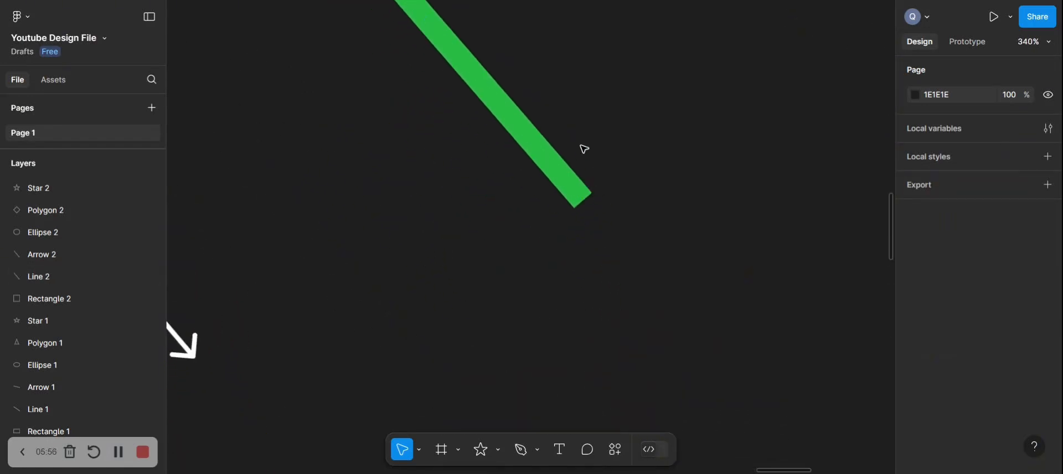
scroll(583, 148, "up", 10)
scroll(583, 148, "up", 2)
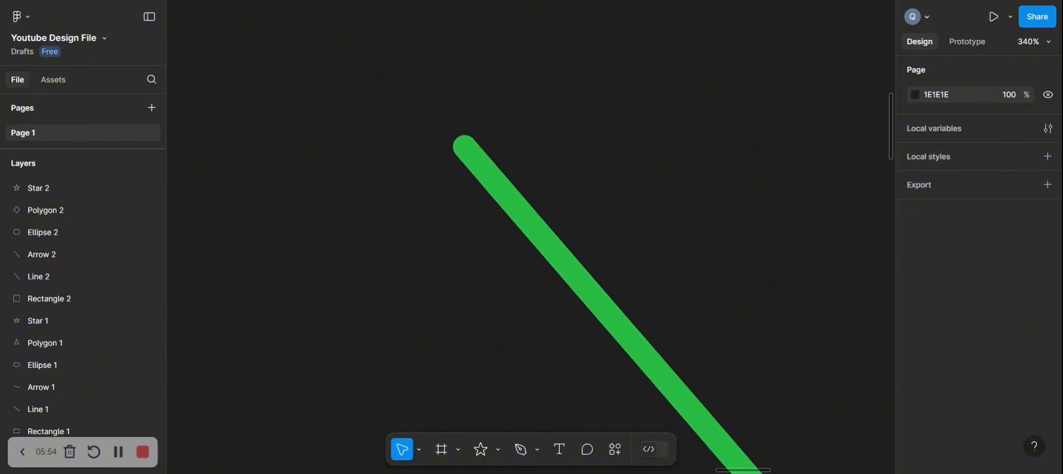
scroll(506, 197, "up", 3)
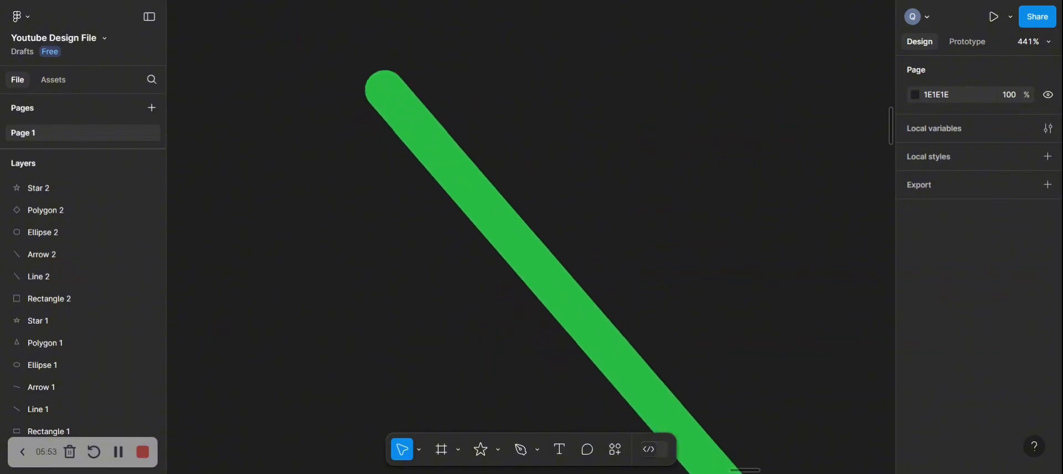
- Set the green line's start point style to Square
left_click(424, 124)
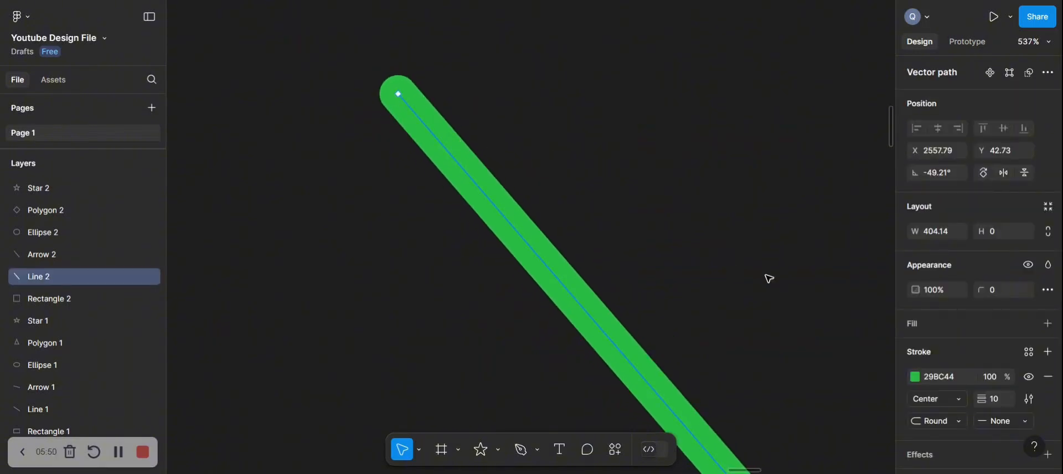
left_click(960, 421)
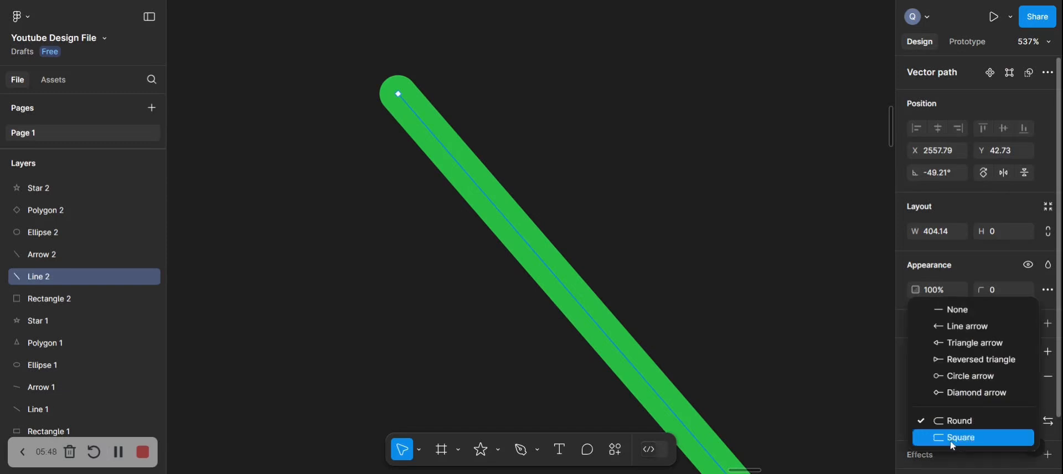
left_click(953, 441)
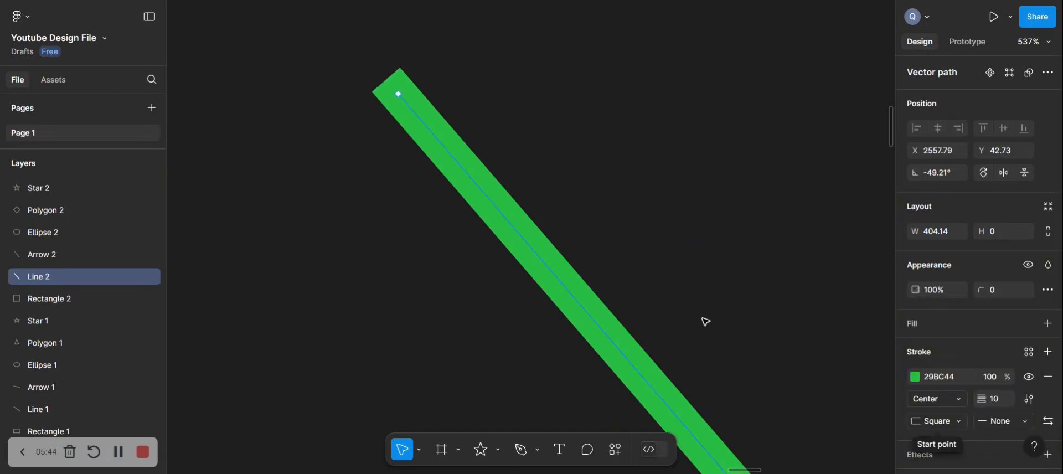
- Compare both ends of the green line and preview the end point styles, including Diamond arrow, without applying one
scroll(706, 321, "down", 5)
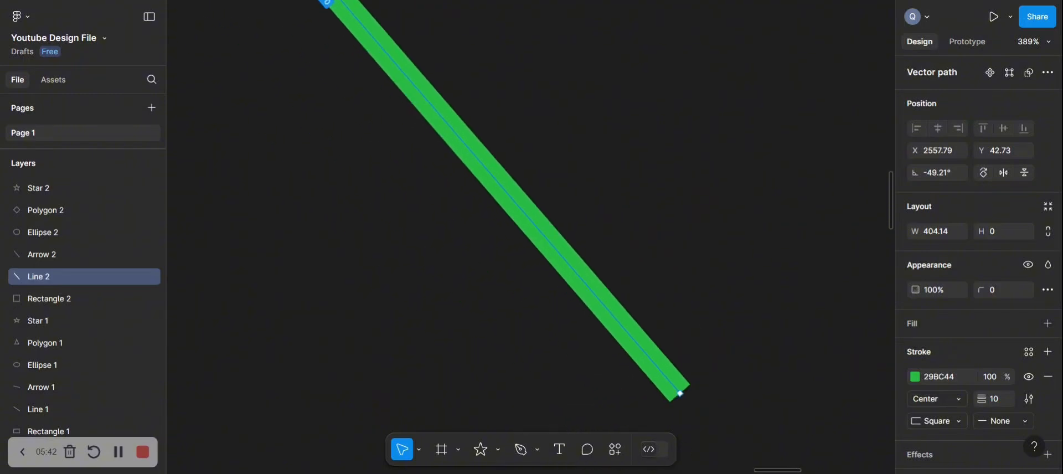
scroll(531, 237, "left", 9)
scroll(531, 237, "up", 8)
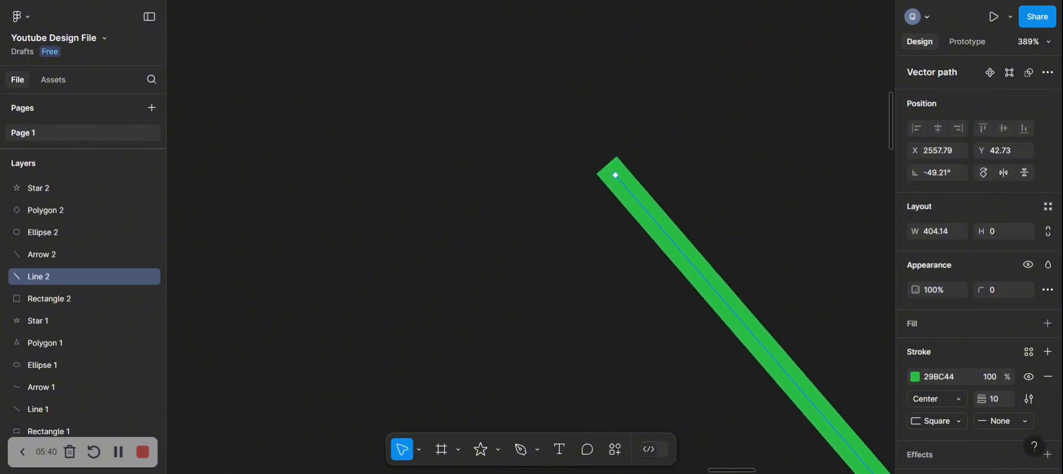
scroll(530, 237, "right", 2)
scroll(531, 237, "down", 5)
scroll(531, 237, "right", 4)
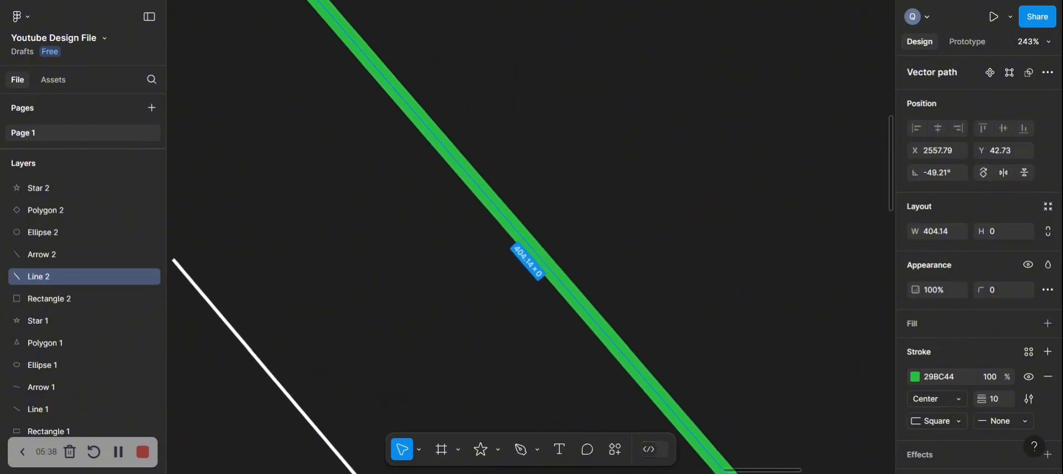
scroll(705, 361, "down", 3)
scroll(704, 360, "right", 2)
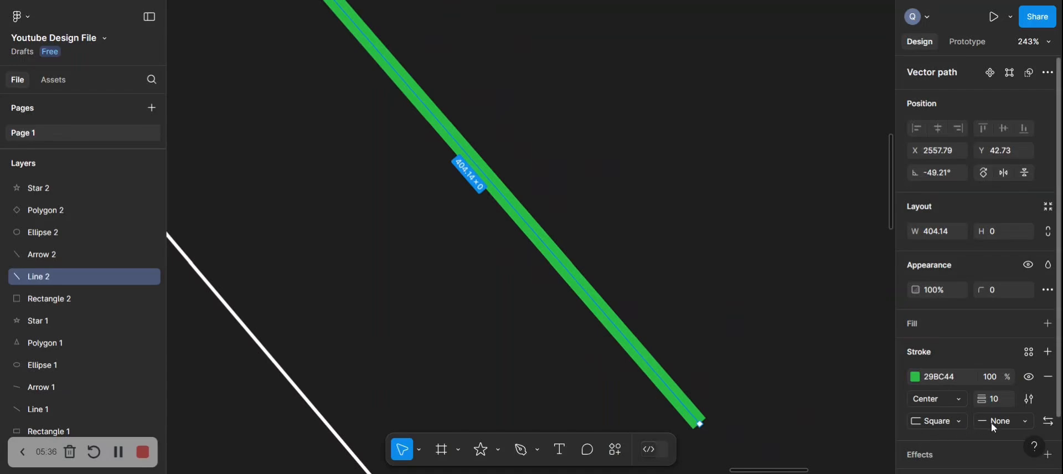
left_click(1010, 420)
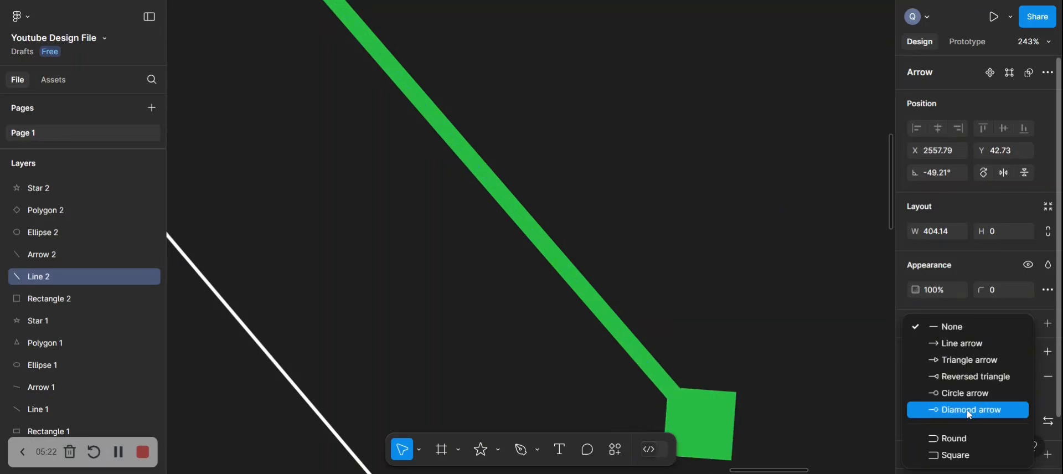
left_click(791, 280)
scroll(786, 282, "down", 4)
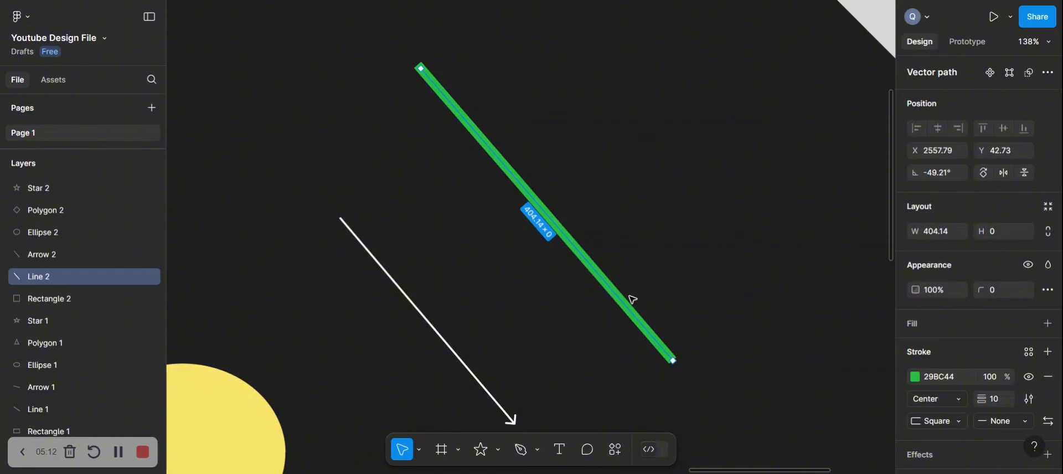
- Set the start point of the white arrow beside the yellow ellipse to Circle arrow
scroll(691, 304, "down", 5)
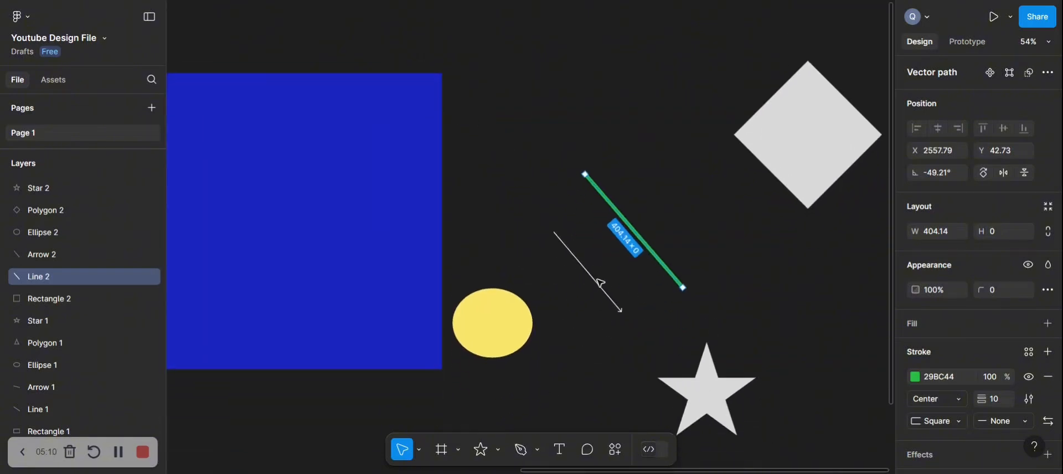
left_click(598, 283)
scroll(597, 283, "up", 5)
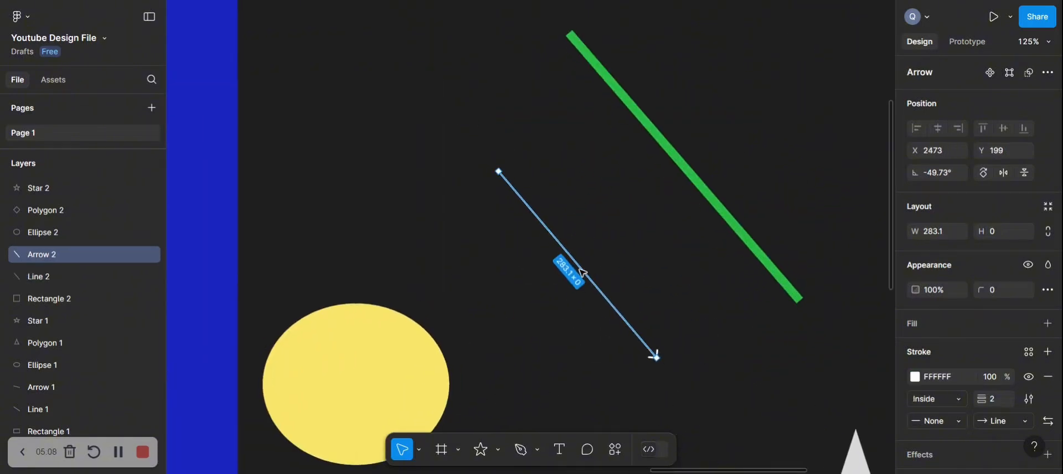
left_click(916, 377)
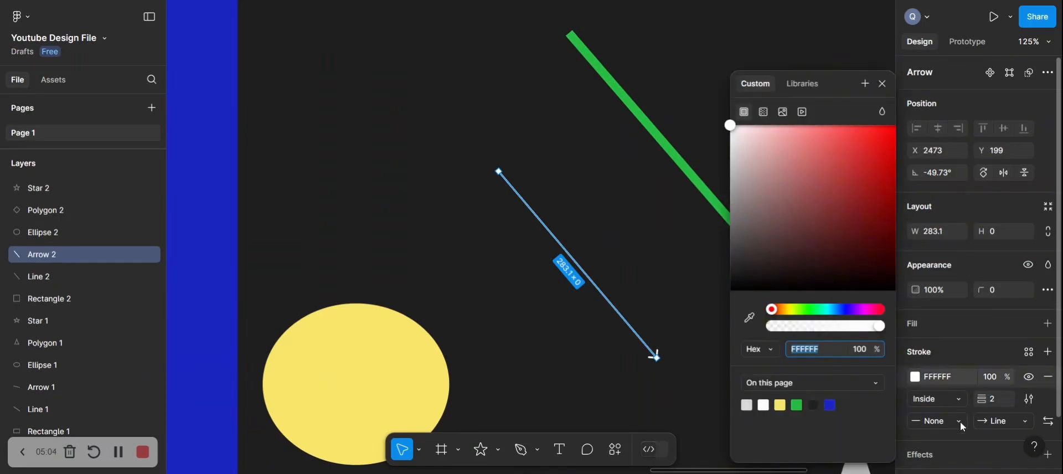
left_click(960, 420)
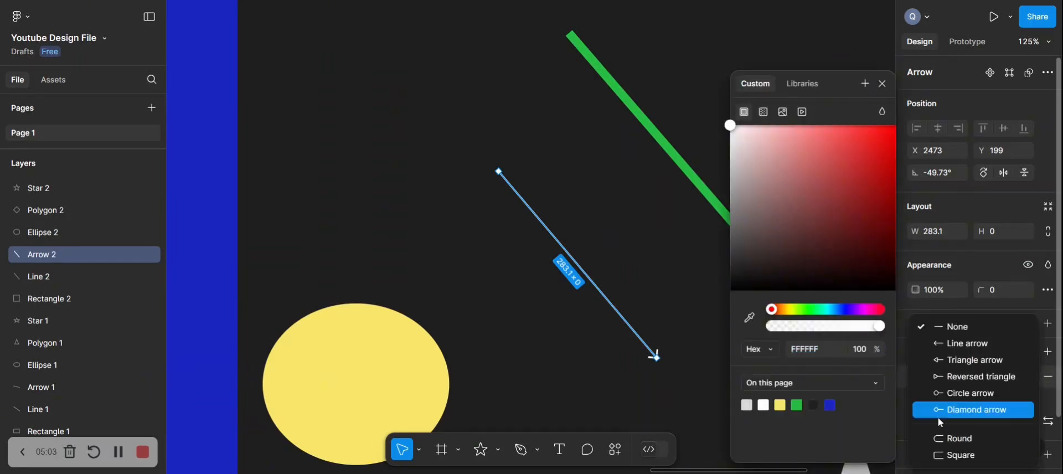
left_click(966, 394)
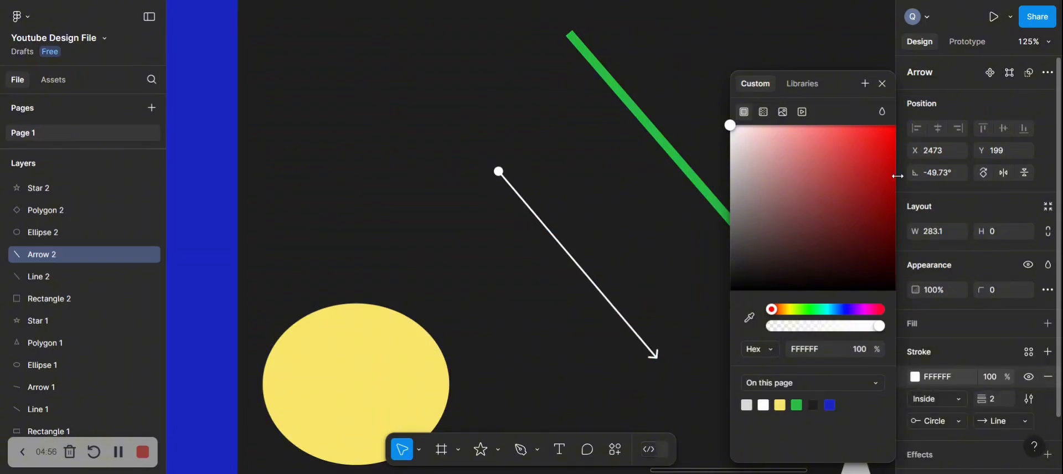
left_click(881, 83)
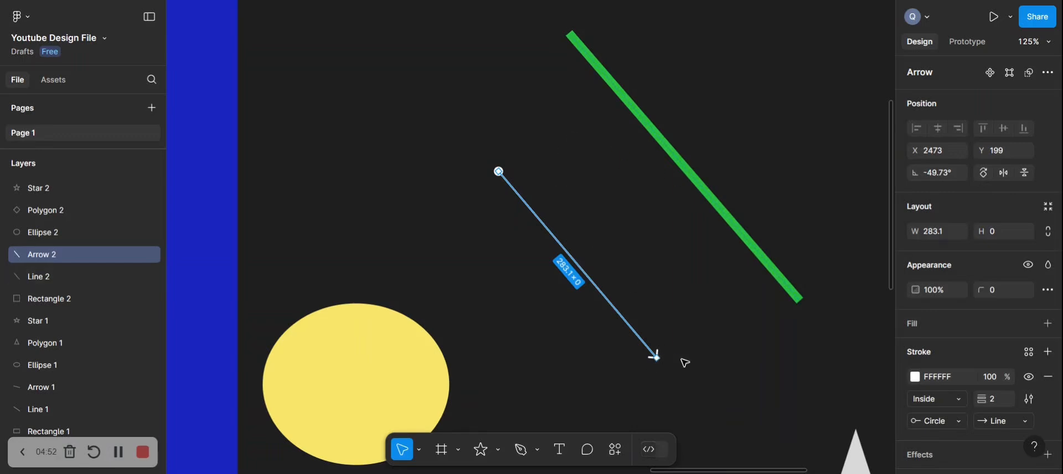
left_click(723, 308)
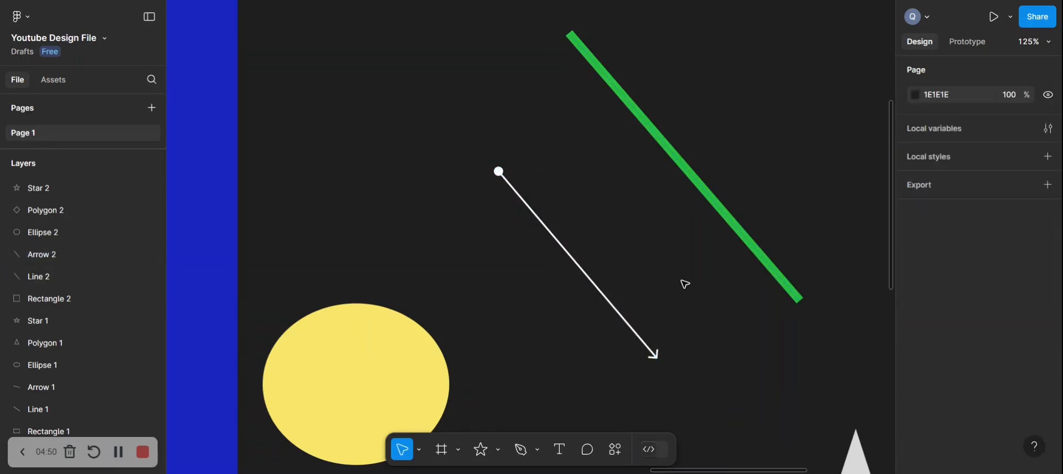
- Select the grey star below the green line and examine its ratio and point count handles
scroll(684, 284, "down", 5)
scroll(684, 283, "down", 5)
scroll(684, 283, "right", 2)
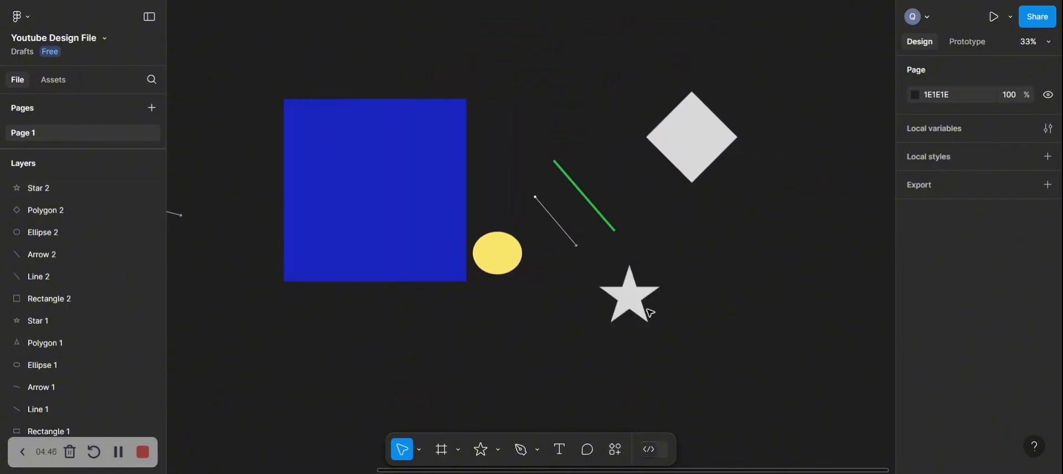
scroll(642, 289, "up", 5)
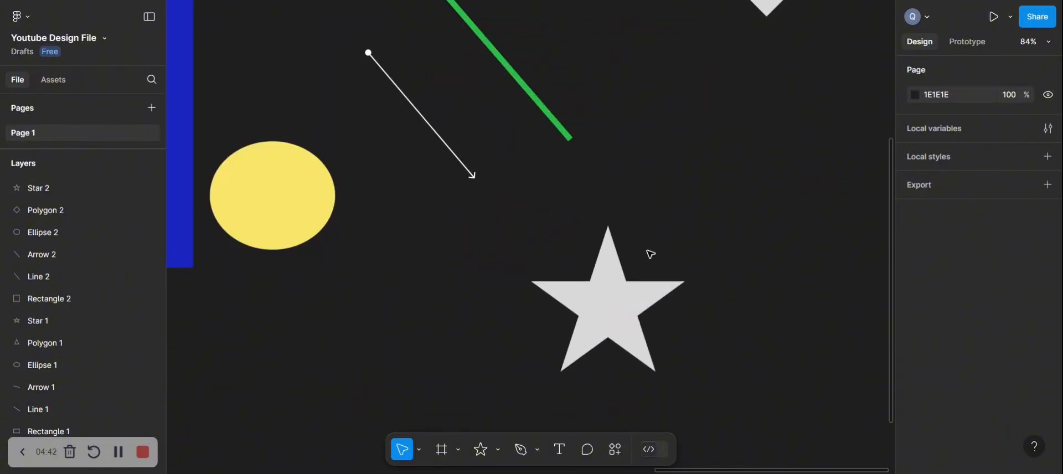
left_click(625, 299)
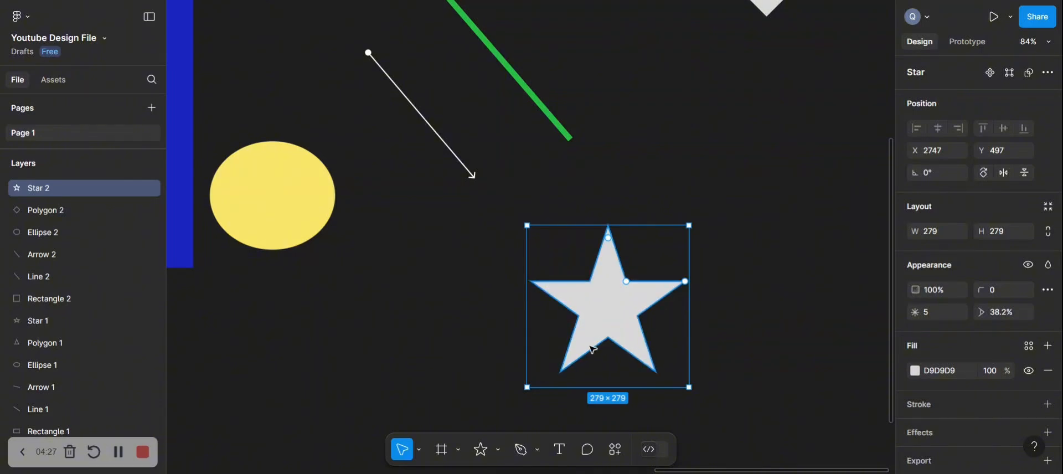
mouse_move(627, 284)
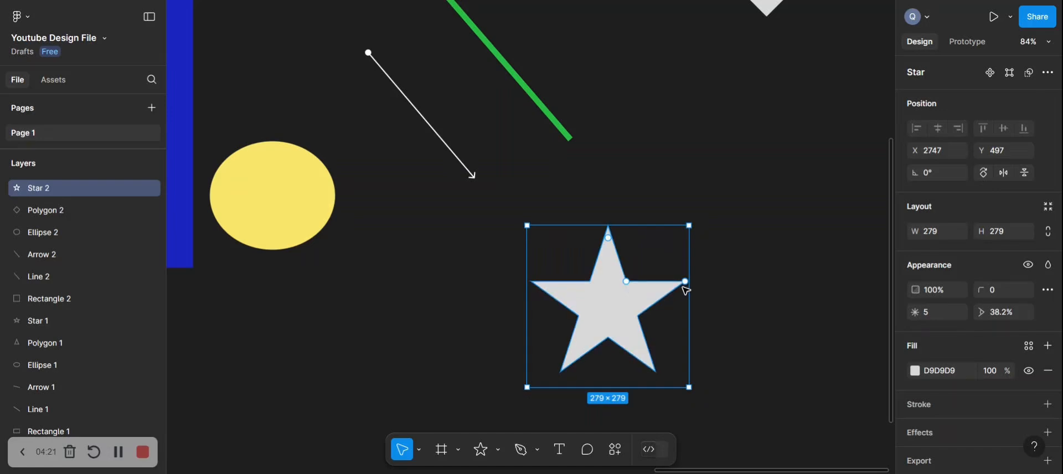
mouse_move(686, 283)
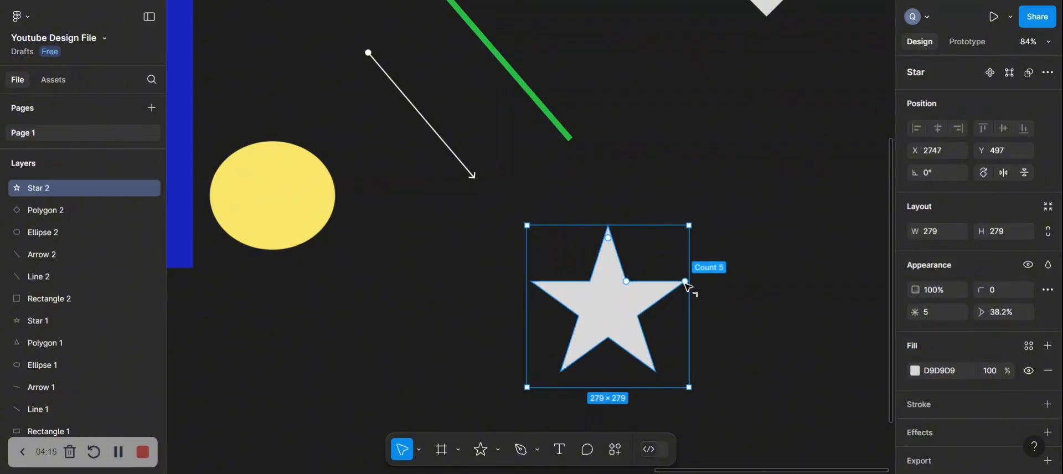
scroll(686, 285, "up", 2)
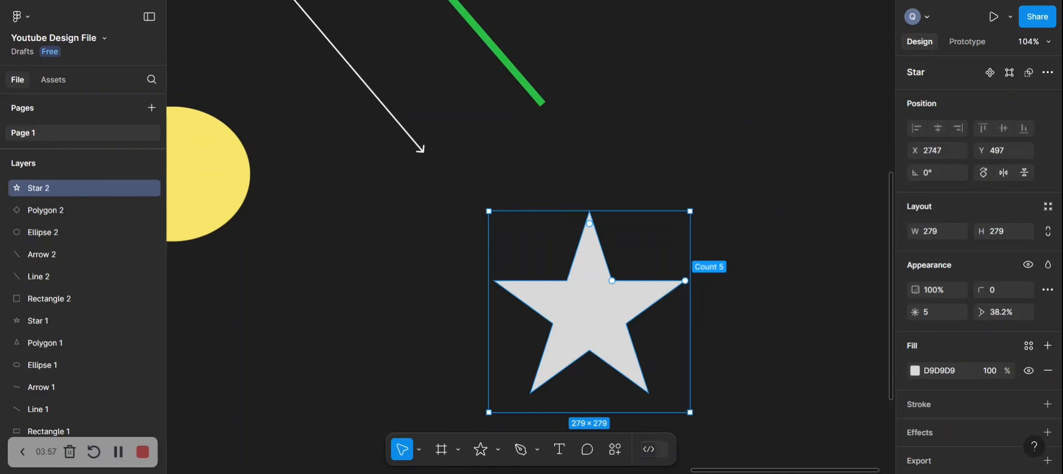
- Try point counts of 10, 4 and 3 on the grey star
left_click_drag(685, 281, 646, 240)
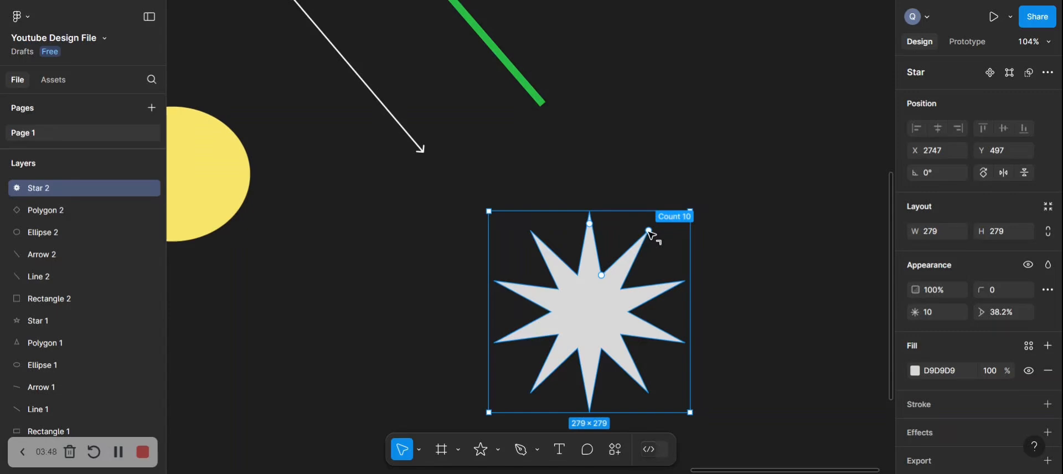
left_click_drag(651, 235, 667, 321)
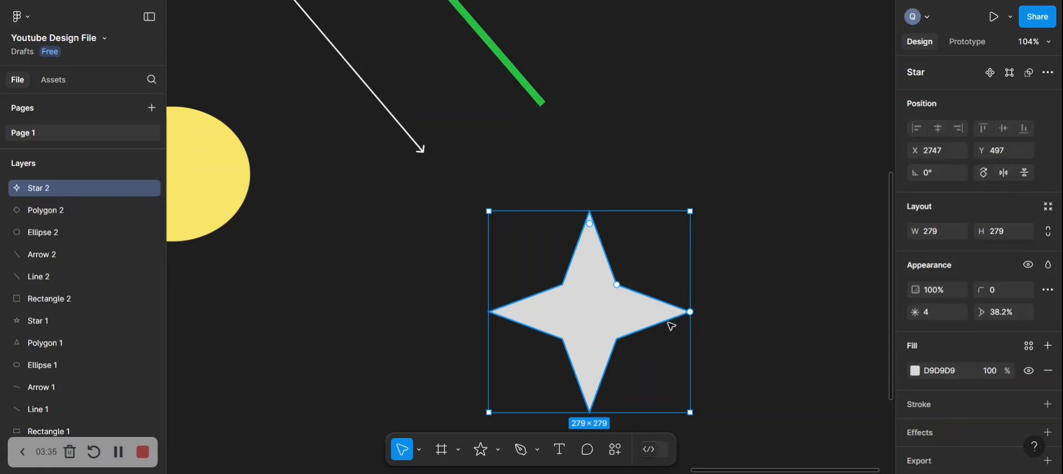
left_click_drag(690, 312, 654, 361)
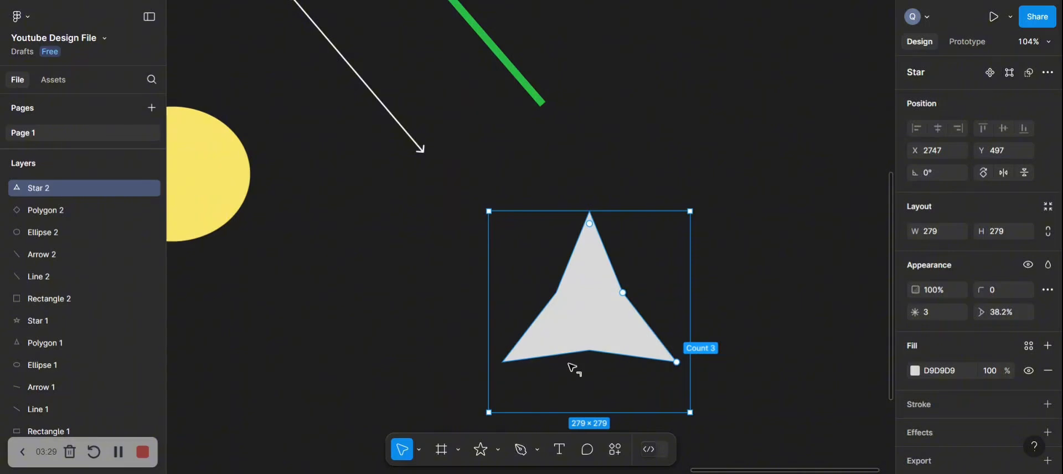
- Raise the grey star's point count to 60 and look at it among the other shapes
left_click_drag(676, 363, 600, 238)
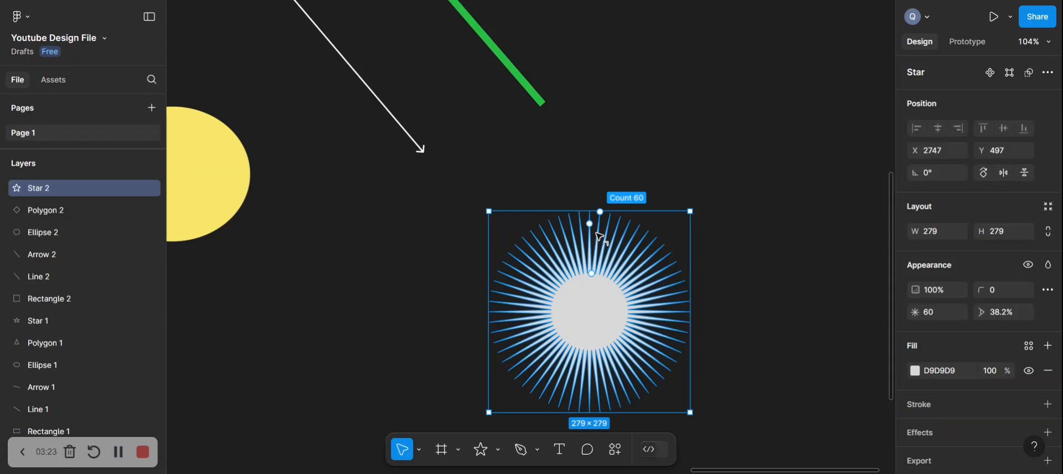
left_click(780, 226)
scroll(782, 225, "down", 3)
scroll(782, 224, "up", 4)
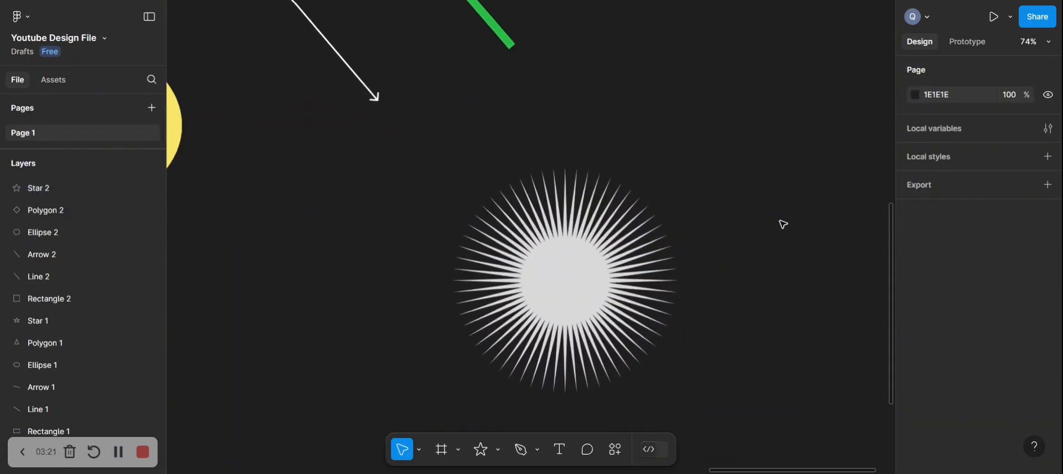
scroll(587, 261, "down", 3)
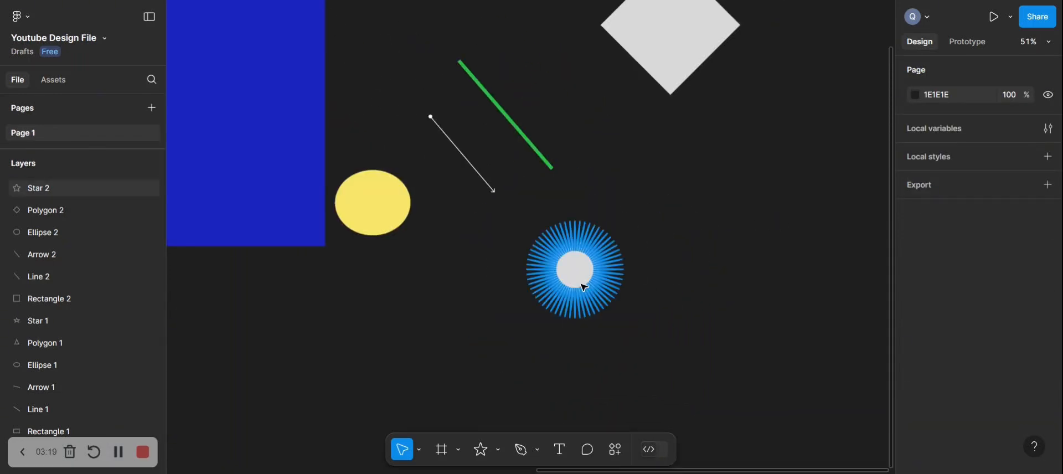
- Change the 60-point star's fill to light blue 39AFCC and view it close up
left_click(584, 287)
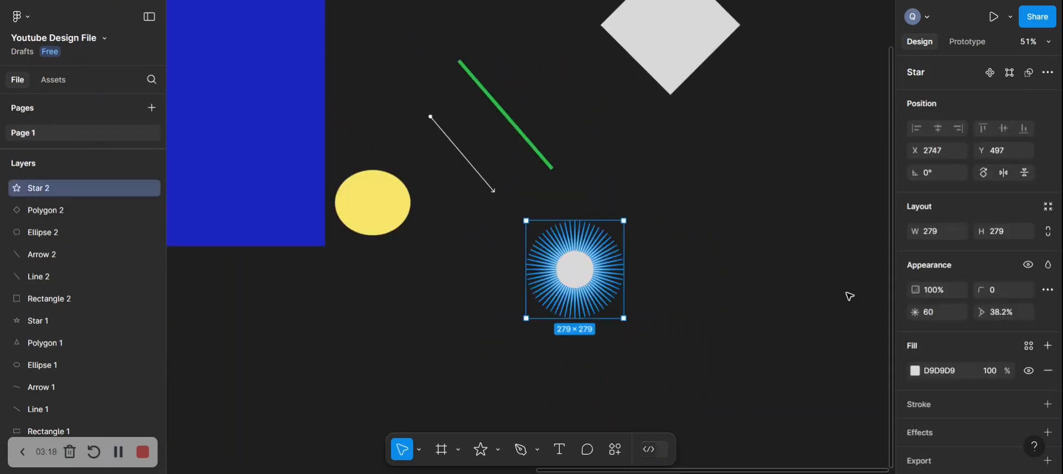
left_click(916, 371)
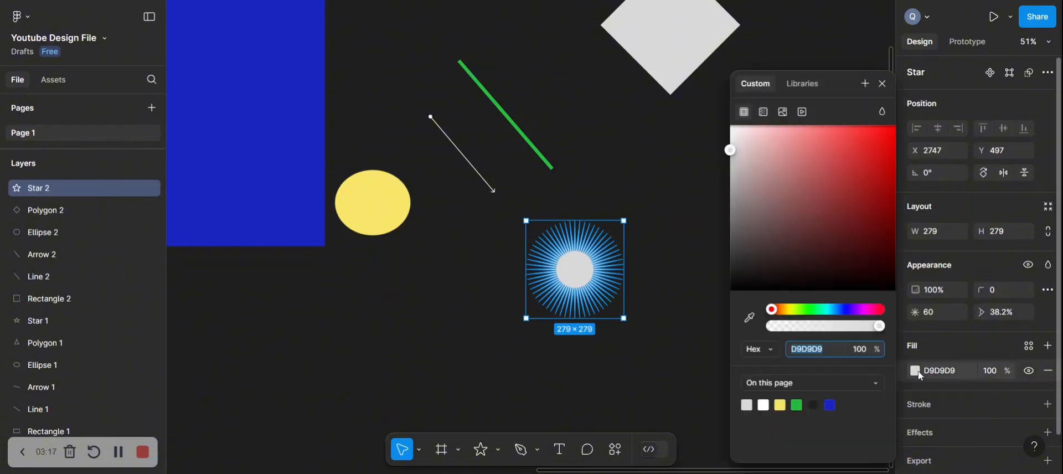
left_click(839, 310)
left_click(829, 310)
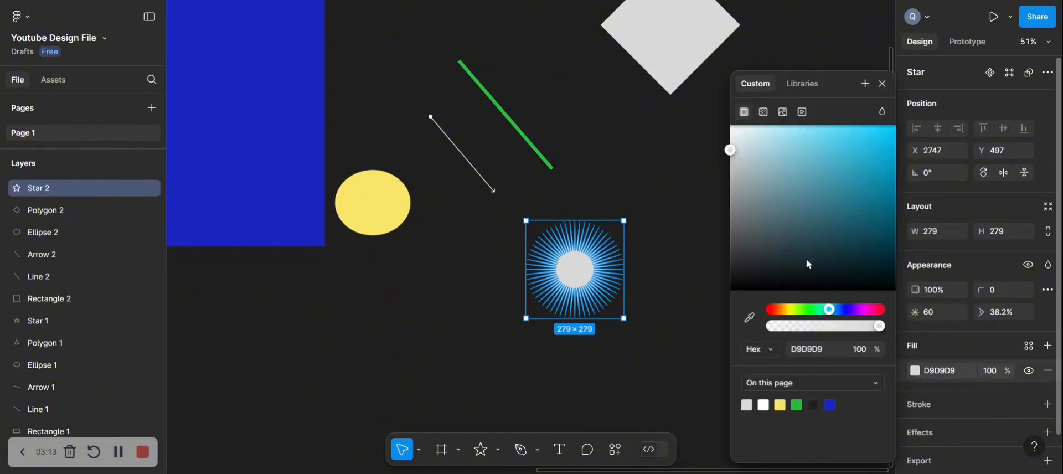
left_click_drag(731, 151, 847, 161)
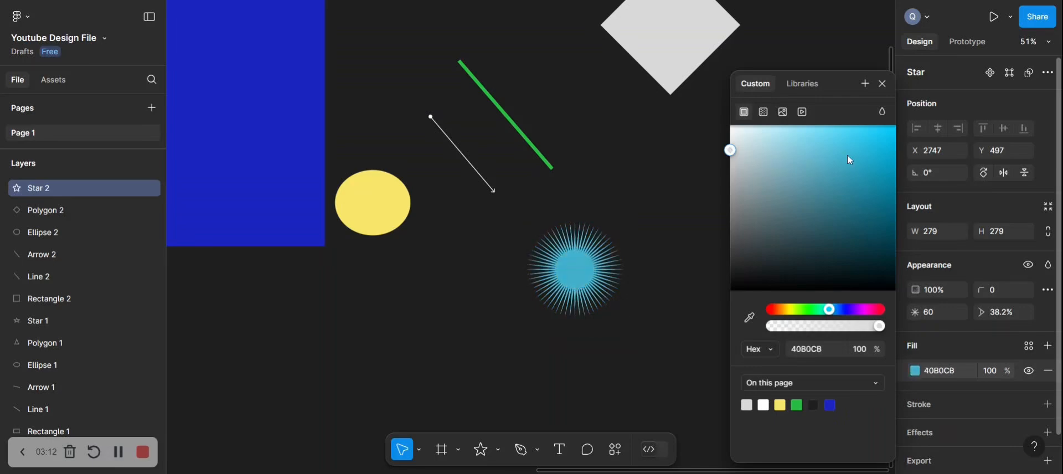
left_click(643, 174)
scroll(645, 176, "down", 2)
scroll(646, 175, "up", 5)
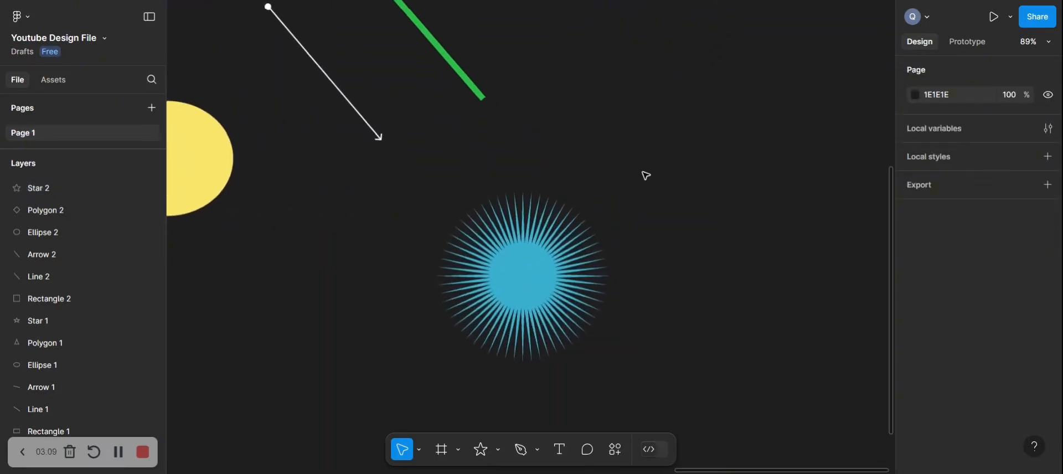
- Set the light blue star's ratio to 49% and its point count to 3
scroll(637, 172, "down", 6)
left_click(599, 233)
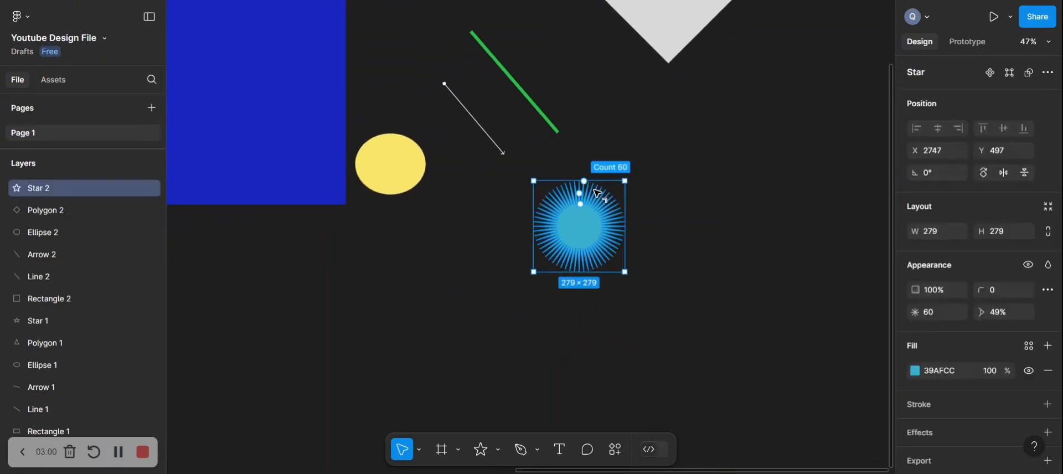
left_click_drag(609, 232, 616, 249)
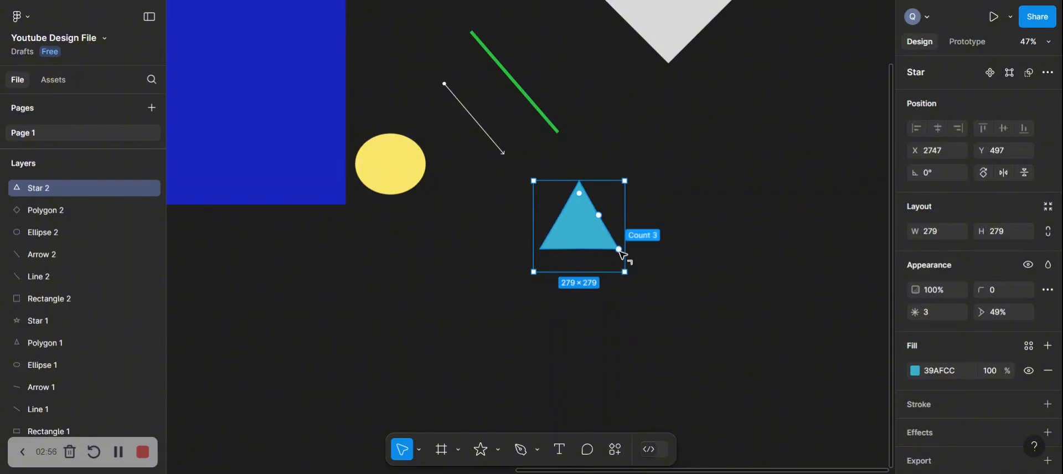
- Set the light blue star's point count to 5 and round its corners with a radius of 17
left_click_drag(620, 253, 611, 231)
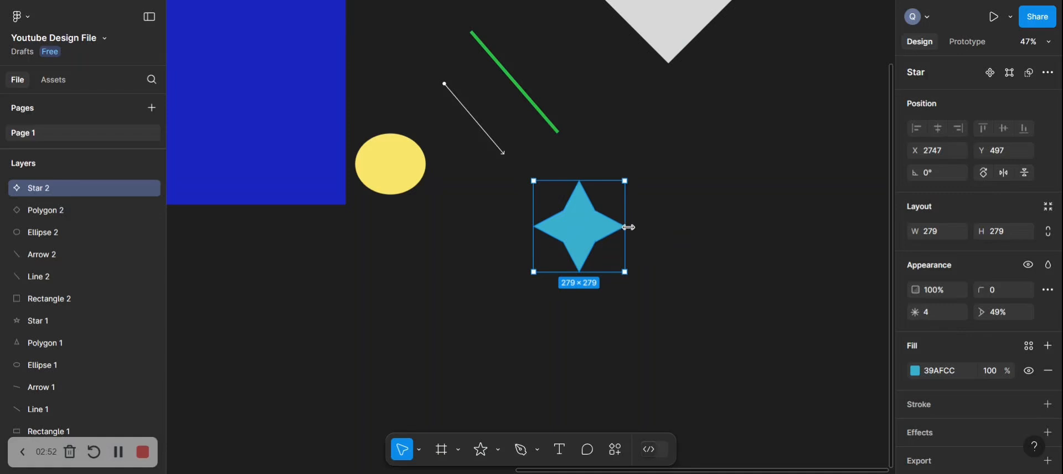
mouse_move(625, 228)
left_mouse_down()
mouse_move(598, 200)
mouse_move(581, 206)
mouse_move(608, 223)
left_mouse_up()
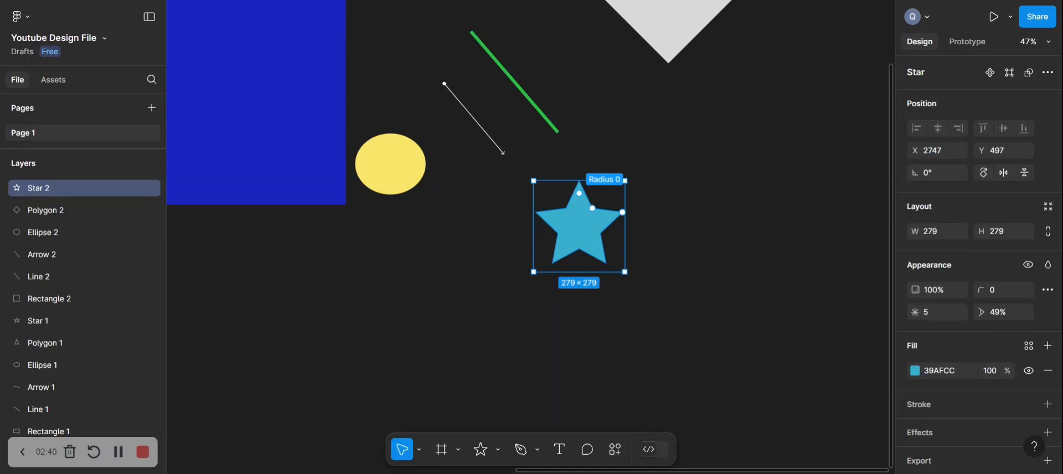
scroll(429, 172, "down", 3)
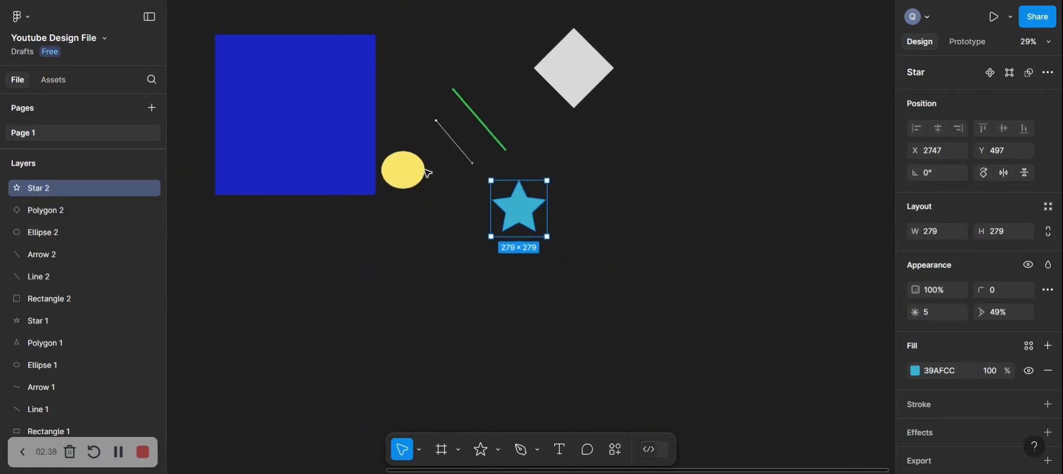
scroll(284, 148, "up", 2)
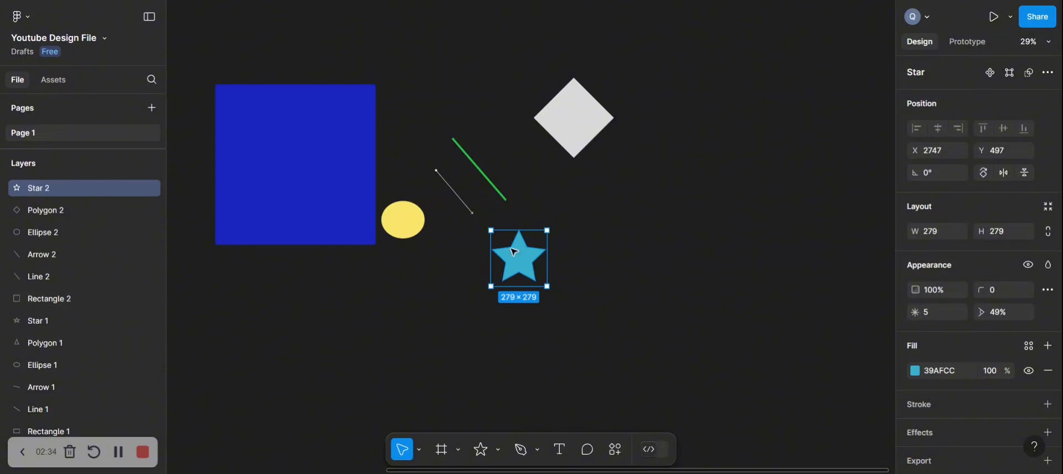
scroll(530, 253, "up", 1)
scroll(530, 254, "up", 4)
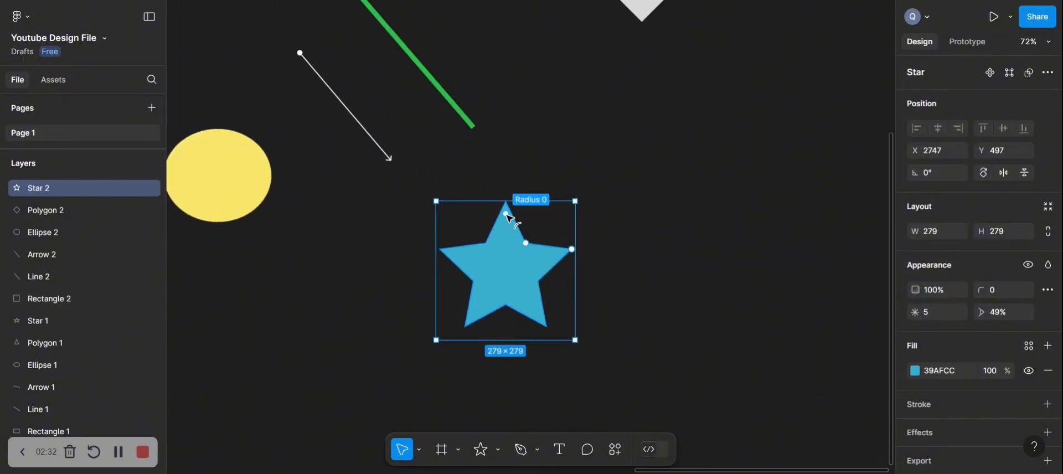
left_click_drag(507, 215, 506, 221)
- Try a ratio of 67% on the rounded light blue star and settle on 57%
mouse_move(528, 244)
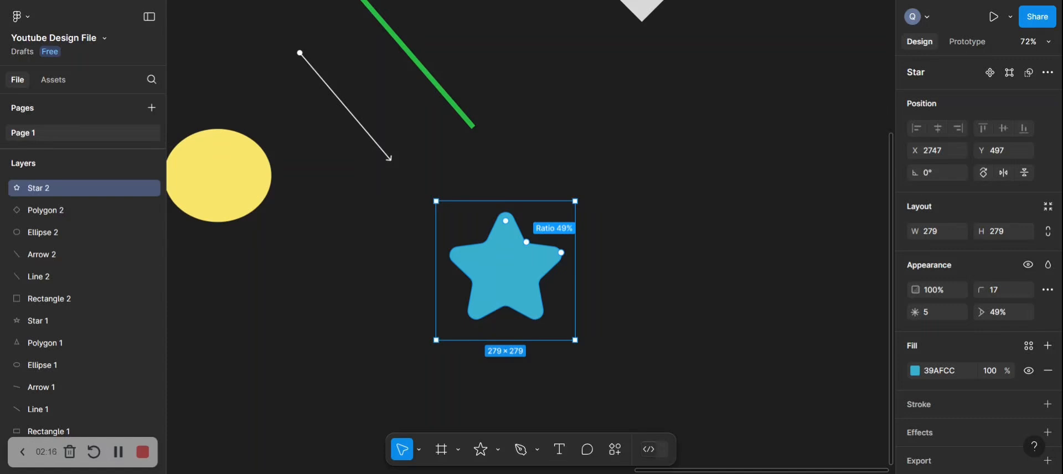
left_click_drag(528, 253, 533, 233)
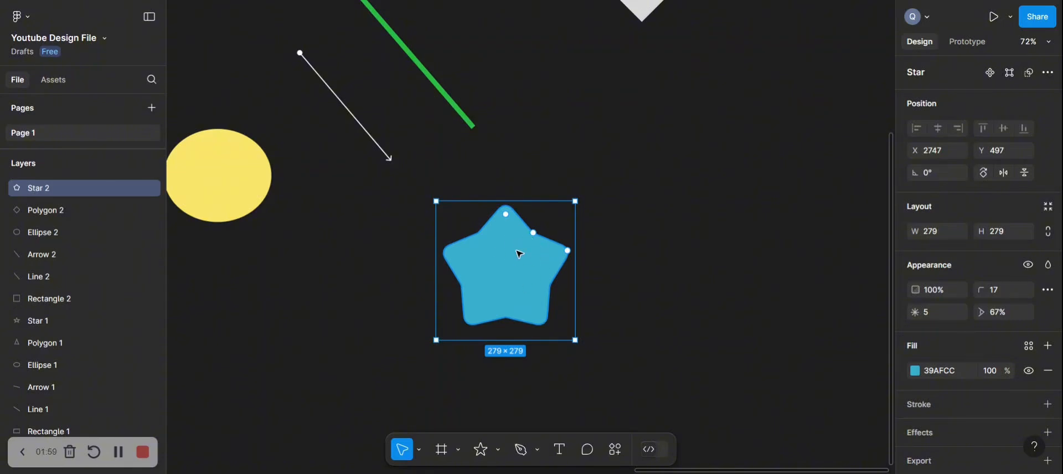
mouse_move(535, 237)
mouse_move(536, 237)
left_mouse_down()
mouse_move(522, 263)
mouse_move(540, 229)
mouse_move(518, 262)
mouse_move(528, 242)
left_mouse_up()
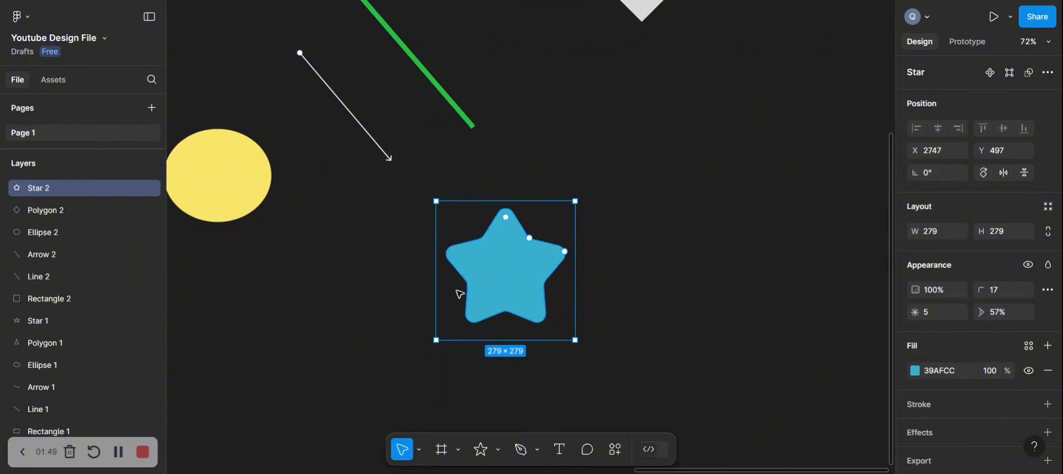
scroll(371, 237, "down", 5)
scroll(372, 238, "left", 3)
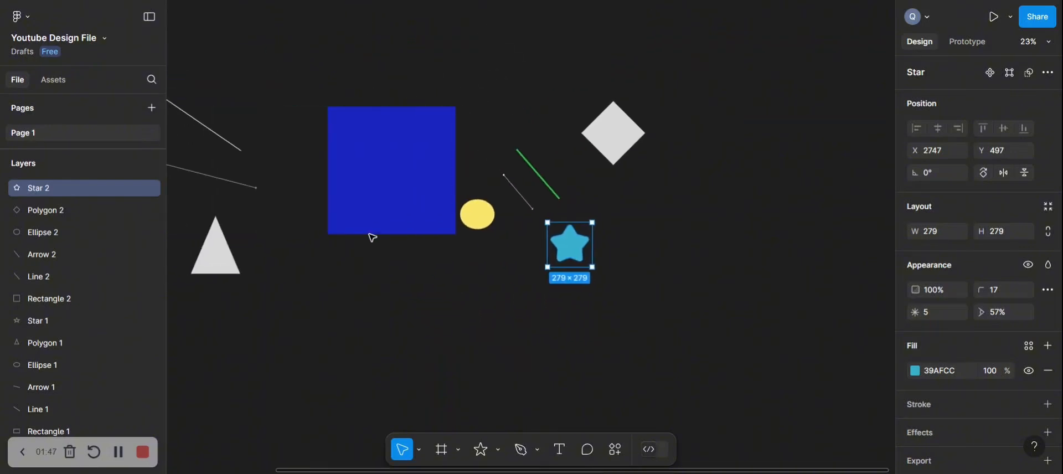
scroll(370, 237, "down", 3)
scroll(371, 237, "left", 2)
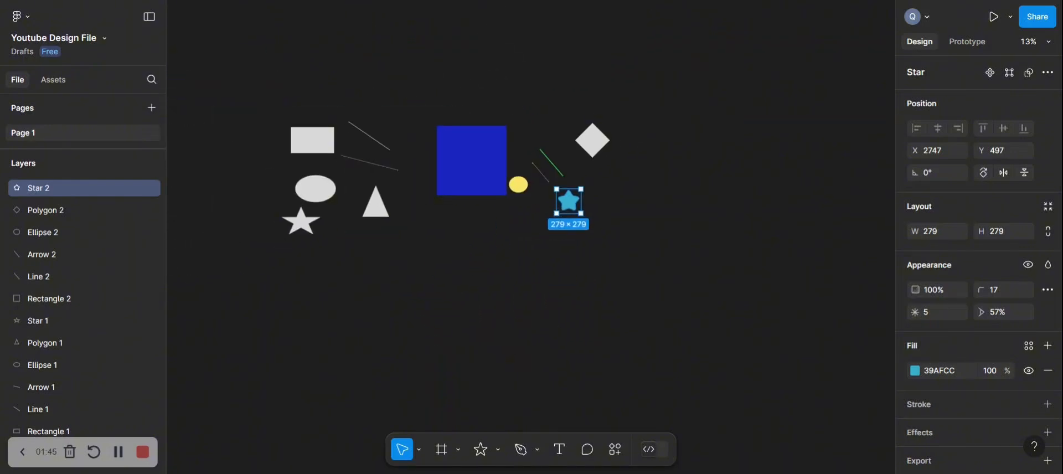